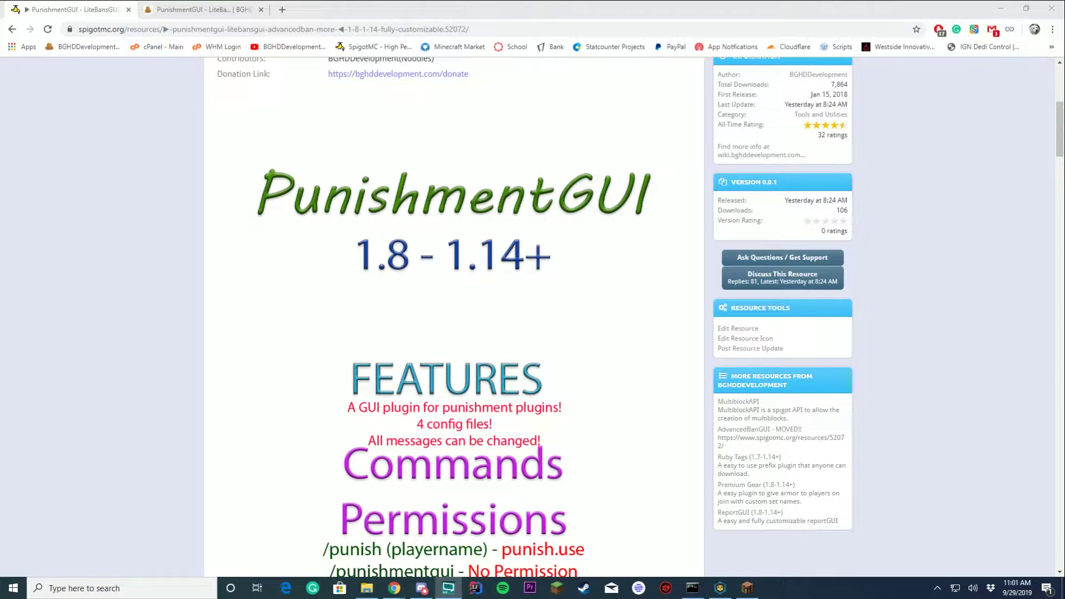
- Look over the plugin's GitHub source page, then close it
scroll(1039, 335, "up", 3)
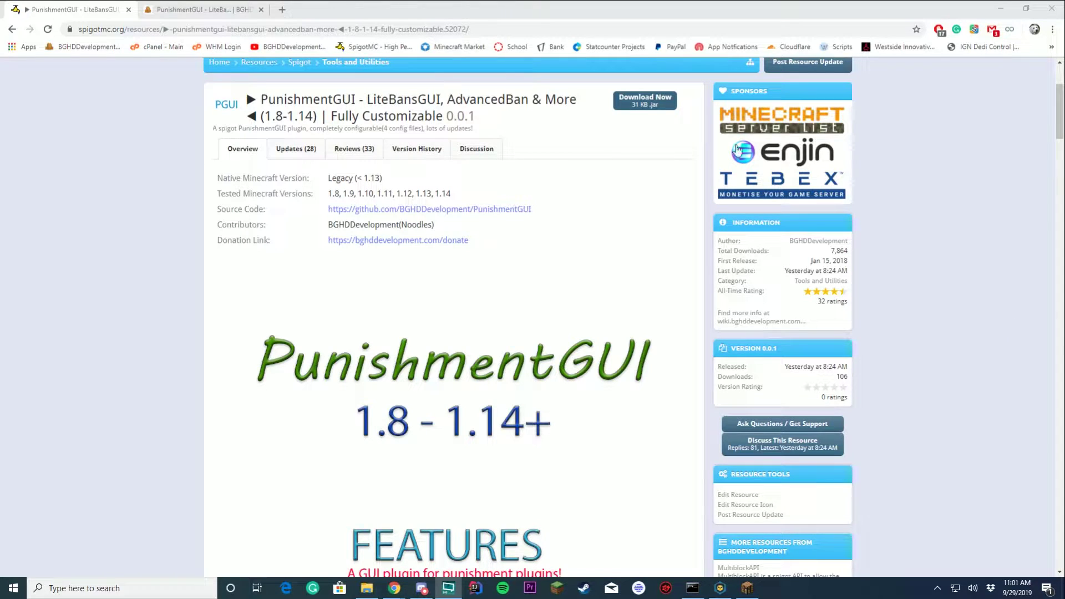
left_click(475, 209)
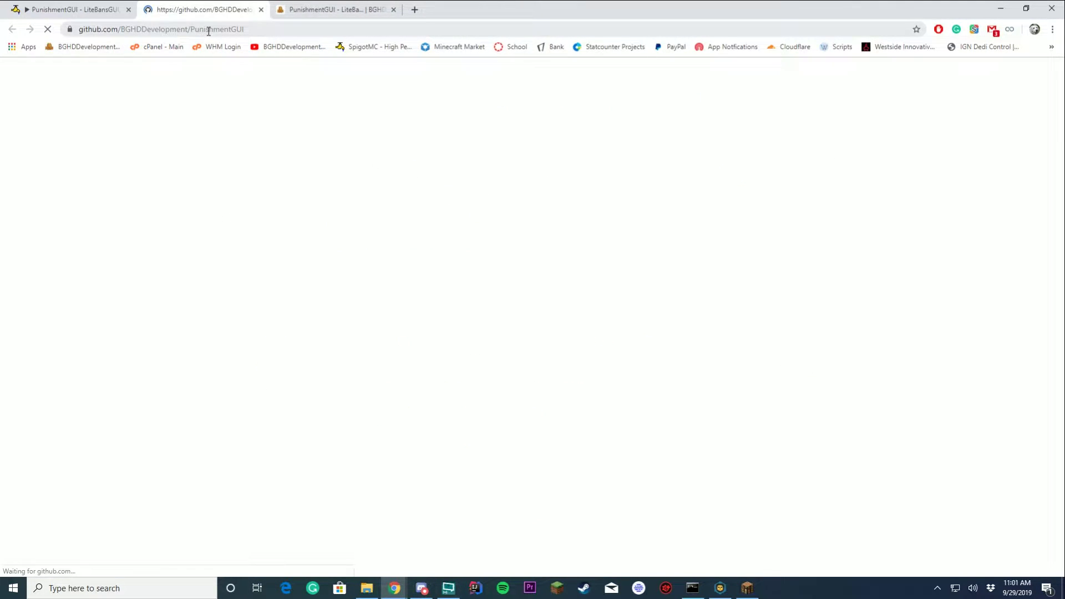
scroll(763, 392, "down", 3)
scroll(487, 171, "up", 3)
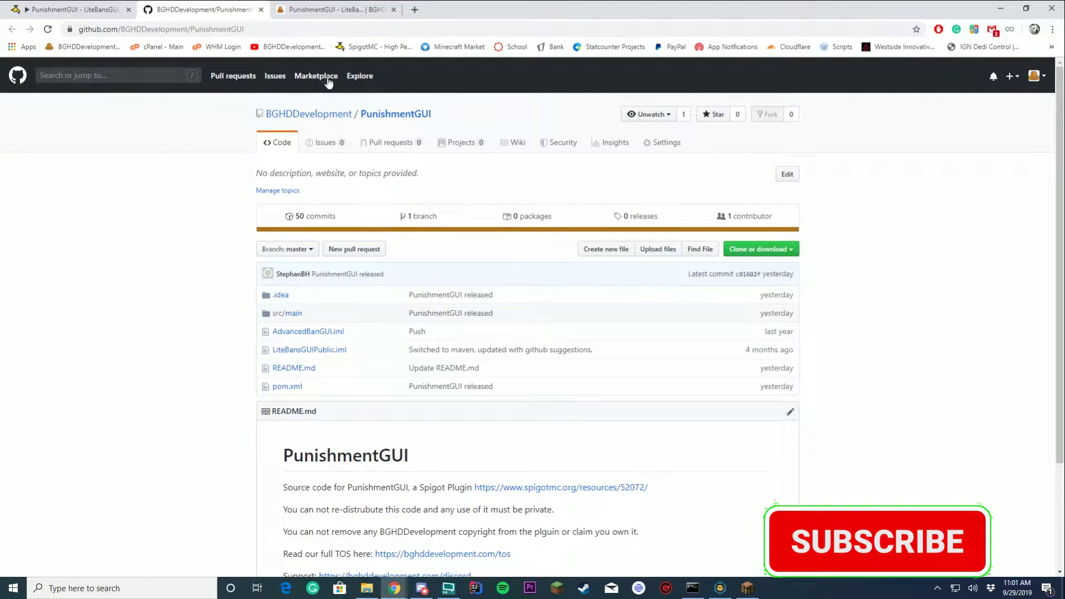
left_click(259, 9)
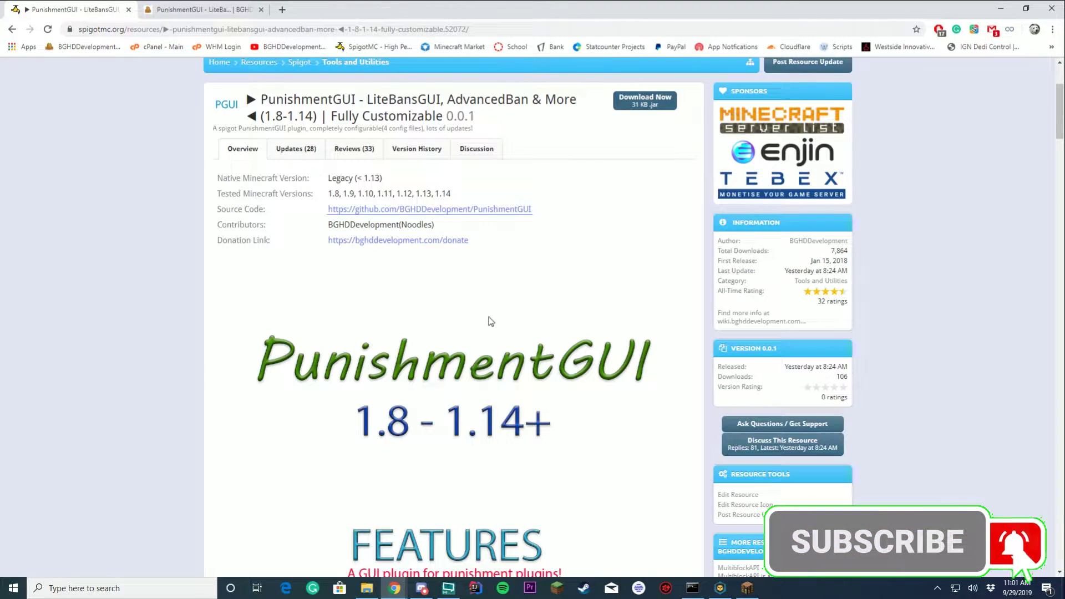
- Scroll through the PunishmentGUI resource description on SpigotMC
scroll(609, 249, "down", 5)
scroll(614, 258, "down", 3)
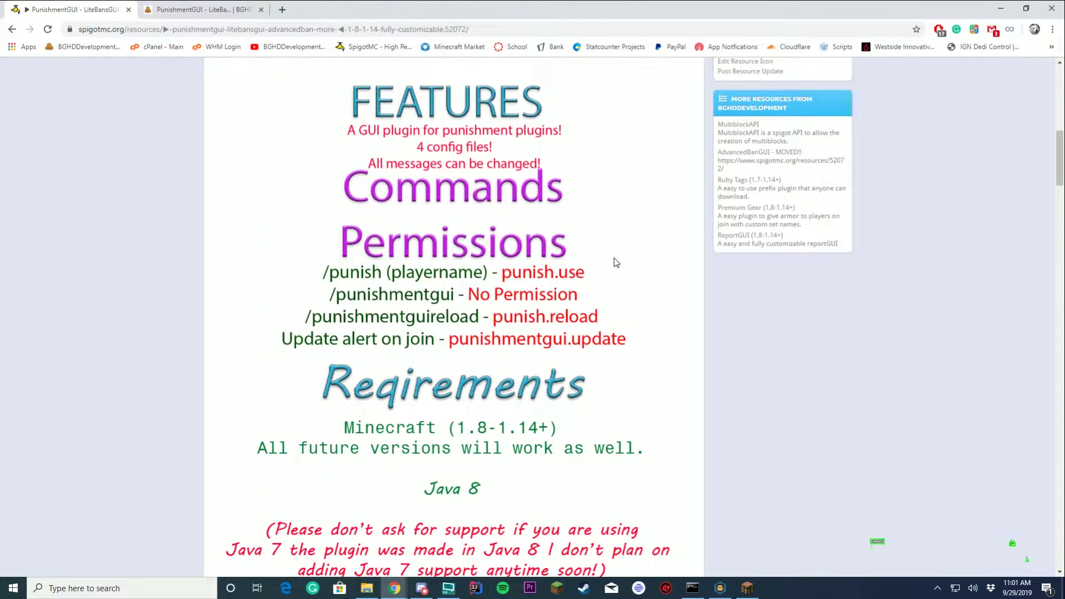
scroll(693, 279, "down", 5)
scroll(693, 278, "down", 8)
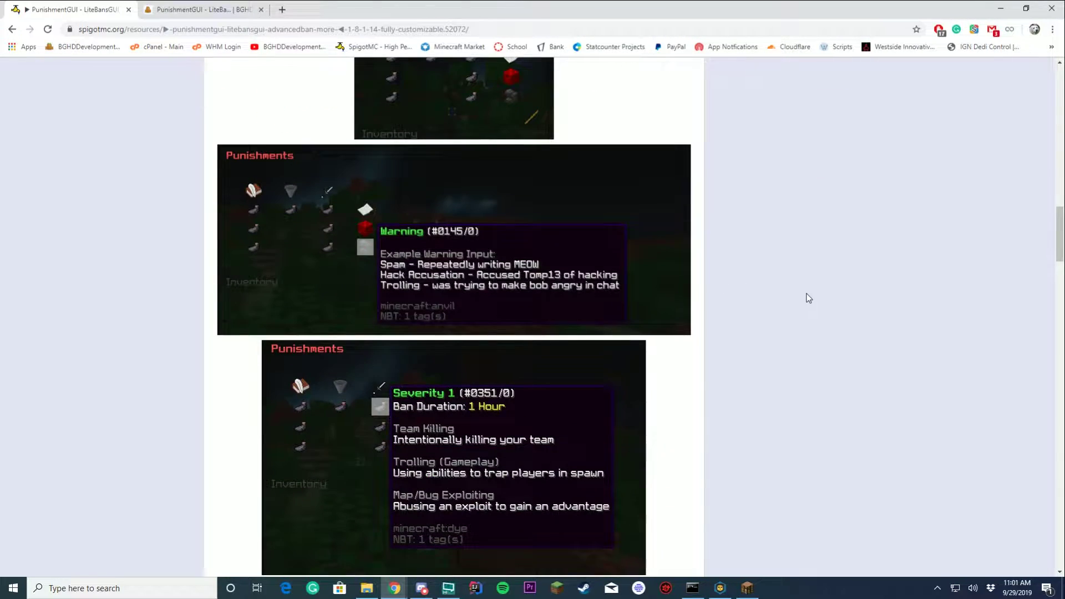
scroll(805, 297, "up", 3)
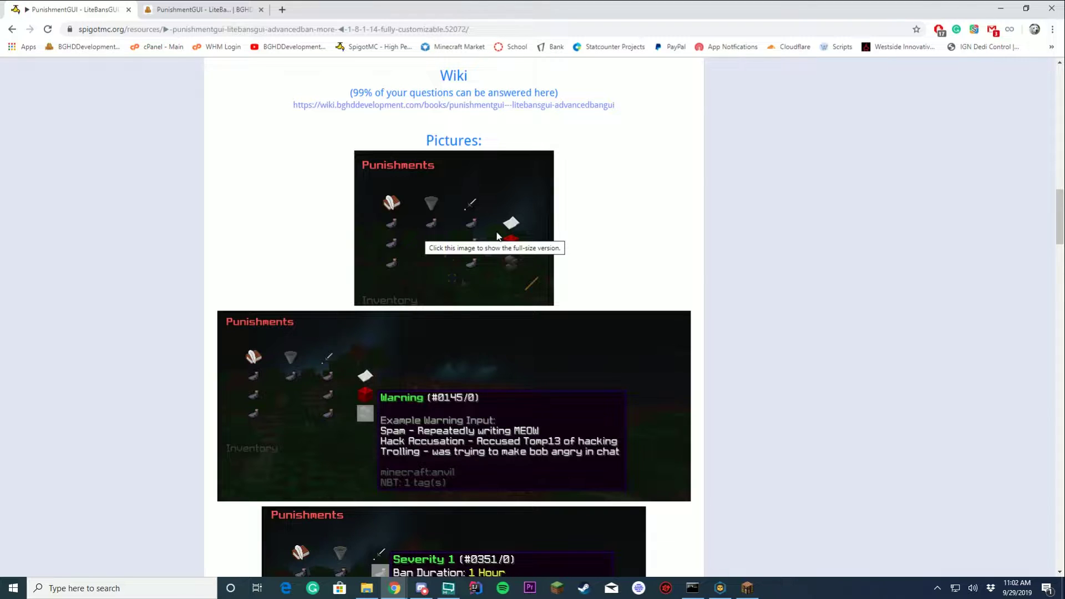
scroll(497, 237, "down", 20)
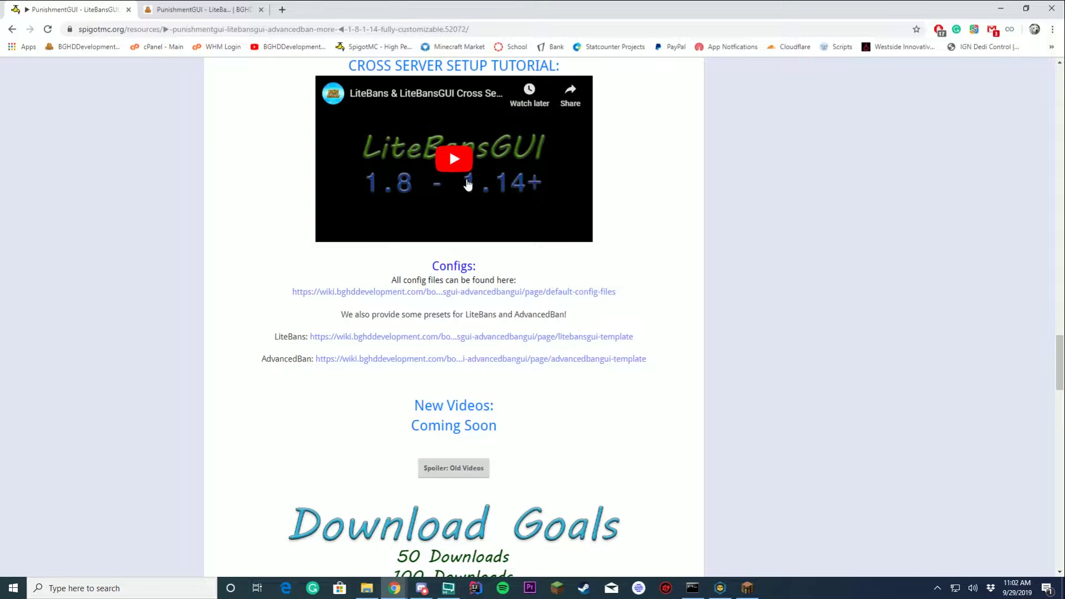
scroll(467, 185, "up", 1)
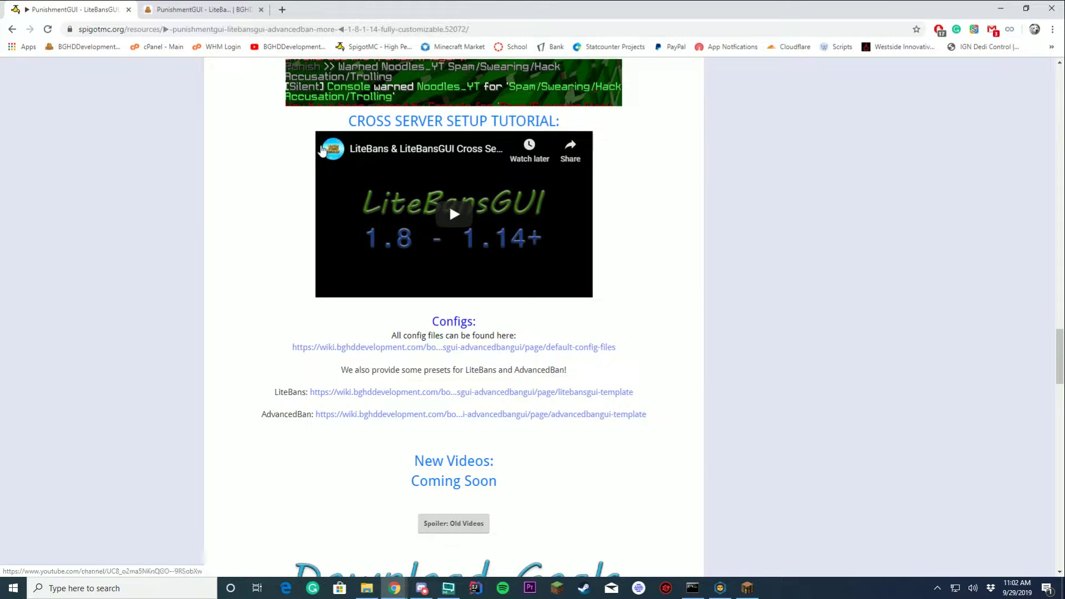
scroll(744, 227, "down", 3)
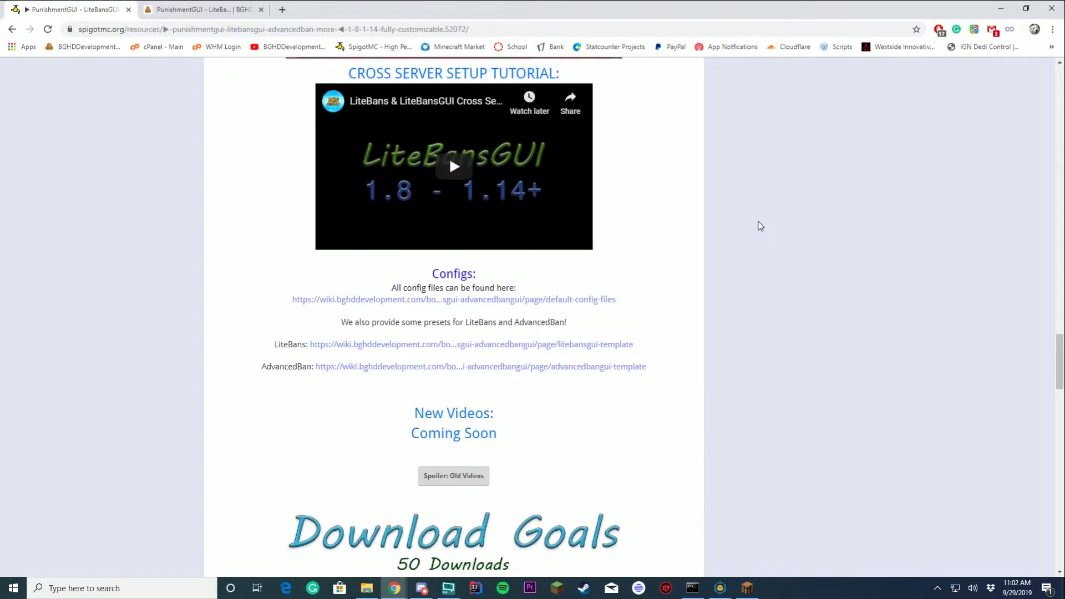
scroll(294, 193, "down", 10)
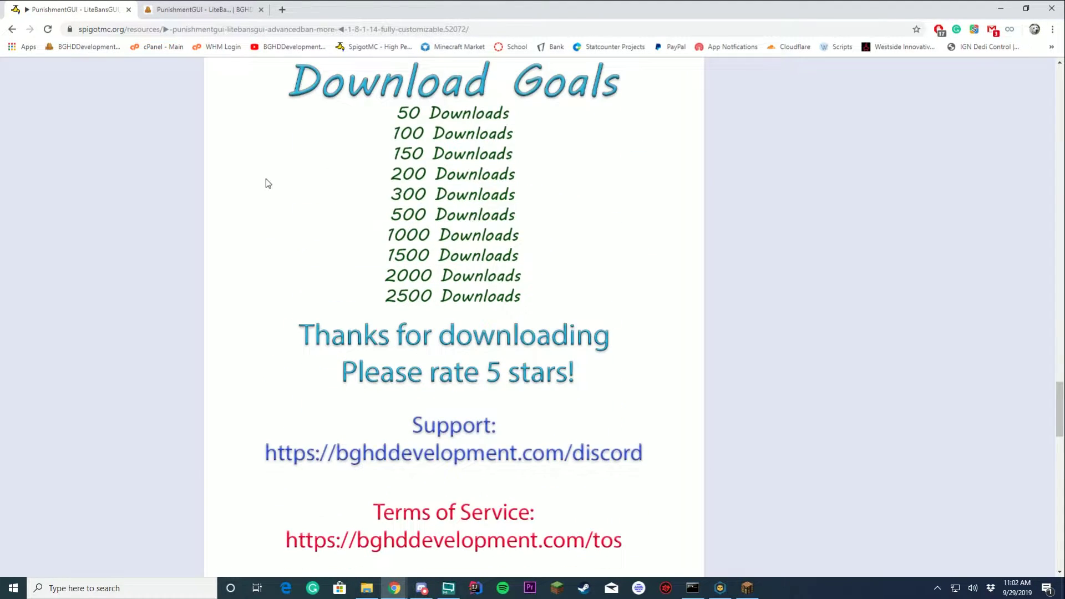
scroll(794, 273, "up", 10)
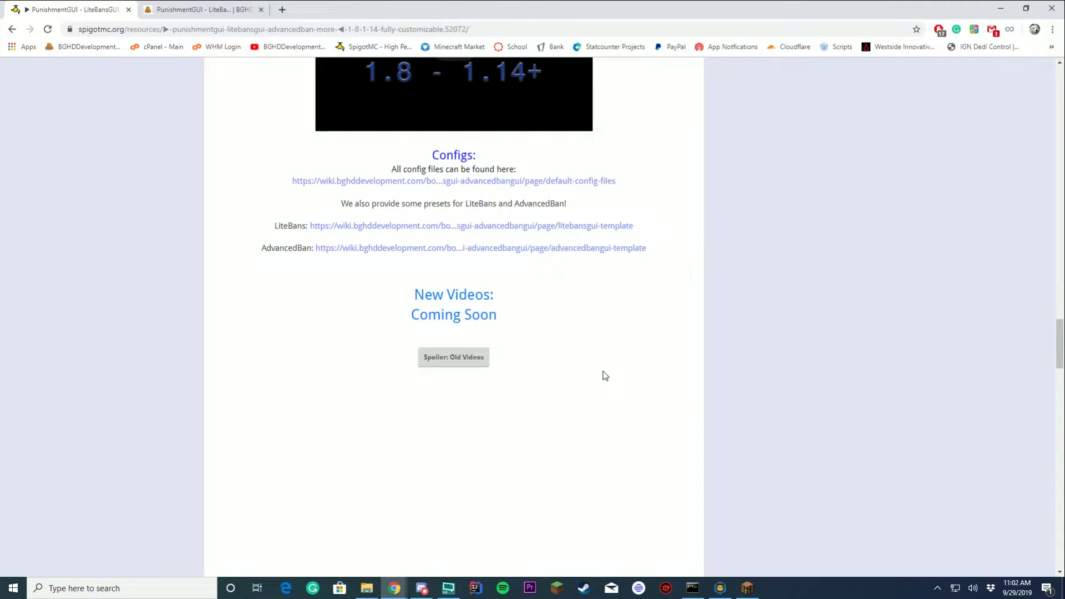
- Expand and collapse the Old Videos spoiler, then switch to the PunishmentGUI wiki tab
left_click(454, 356)
scroll(453, 377, "down", 9)
scroll(460, 256, "up", 7)
left_click(459, 257)
scroll(683, 293, "up", 20)
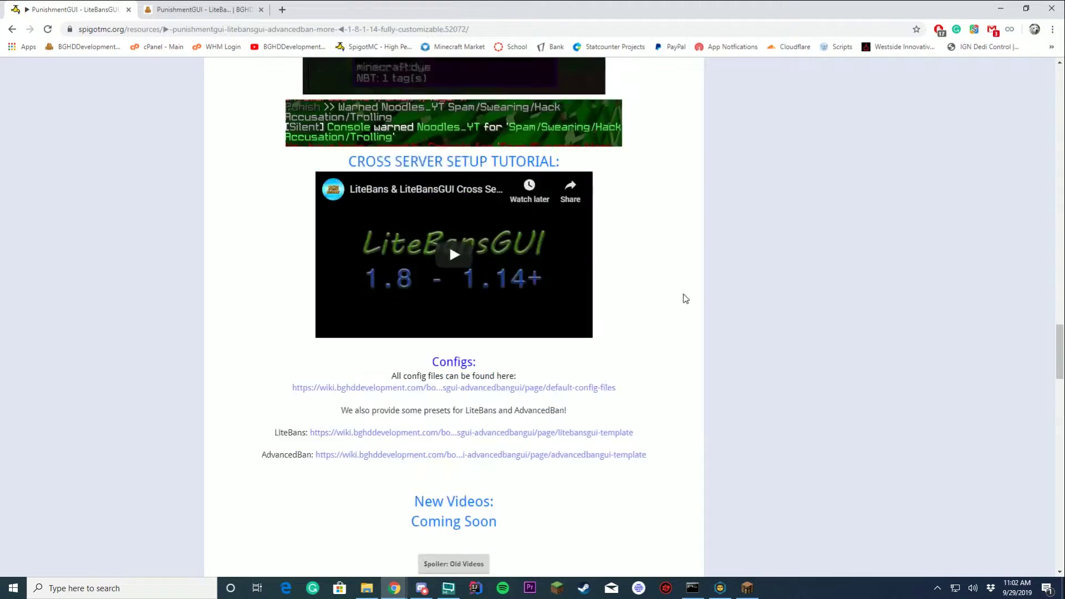
left_click(195, 12)
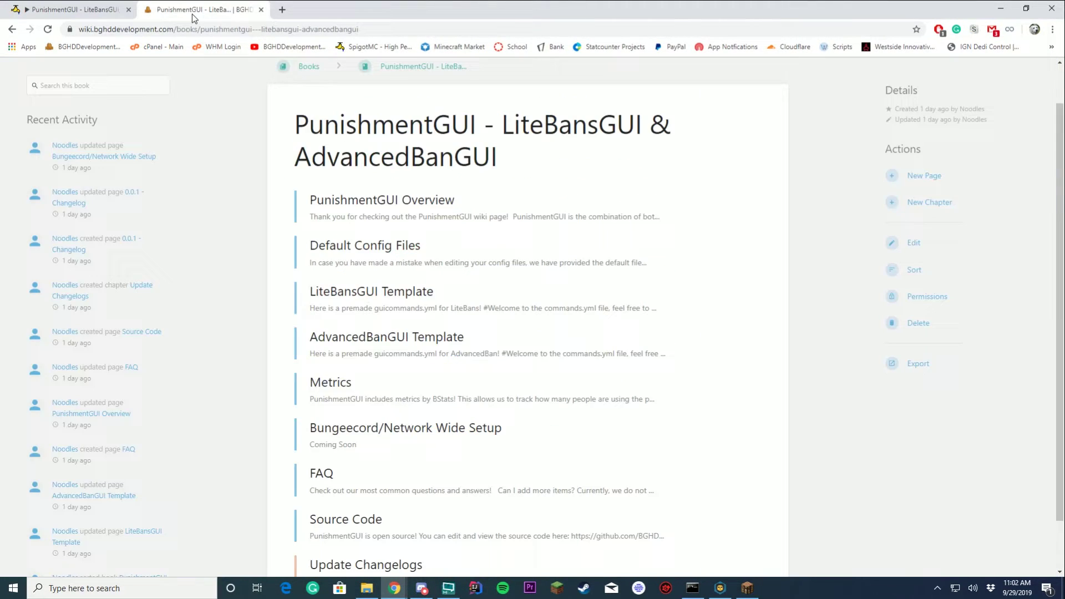
- Open the Default Config Files chapter from the PunishmentGUI wiki book
scroll(807, 371, "up", 1)
scroll(815, 371, "down", 2)
scroll(813, 371, "up", 2)
scroll(815, 371, "down", 2)
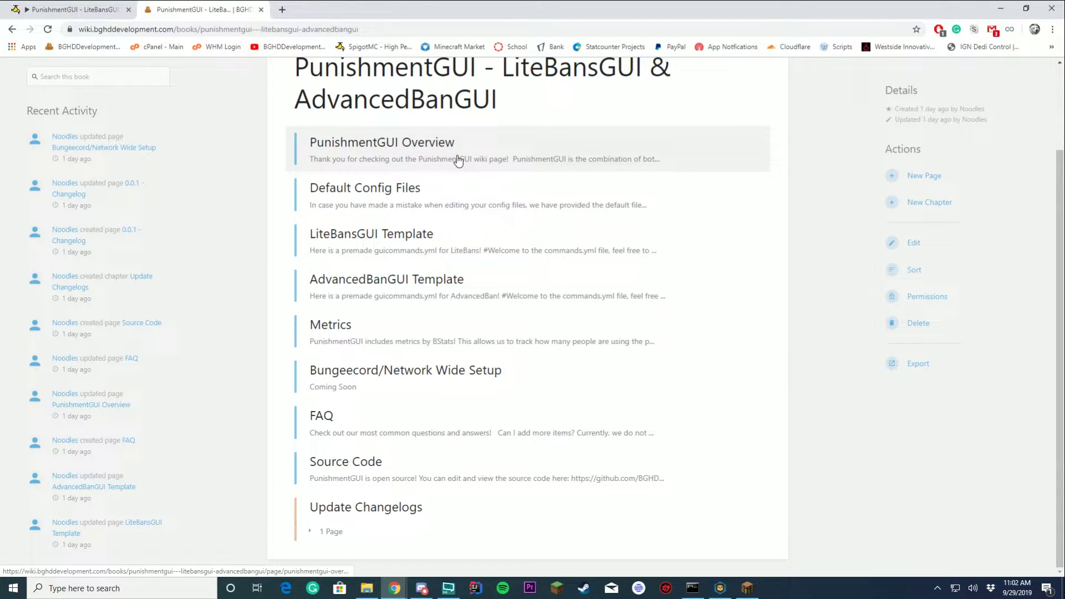
left_click(463, 190)
- Read through the config.yml, guicommands.yml, guiitems.yml and banreason.yml defaults, ending at the top
scroll(761, 335, "down", 8)
scroll(760, 335, "down", 20)
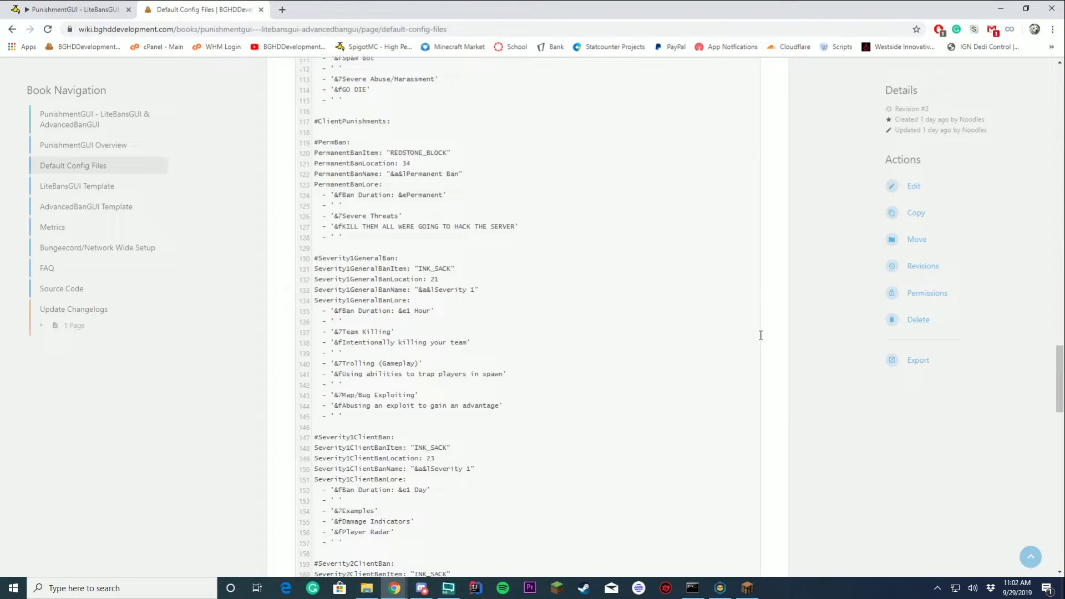
scroll(760, 335, "up", 20)
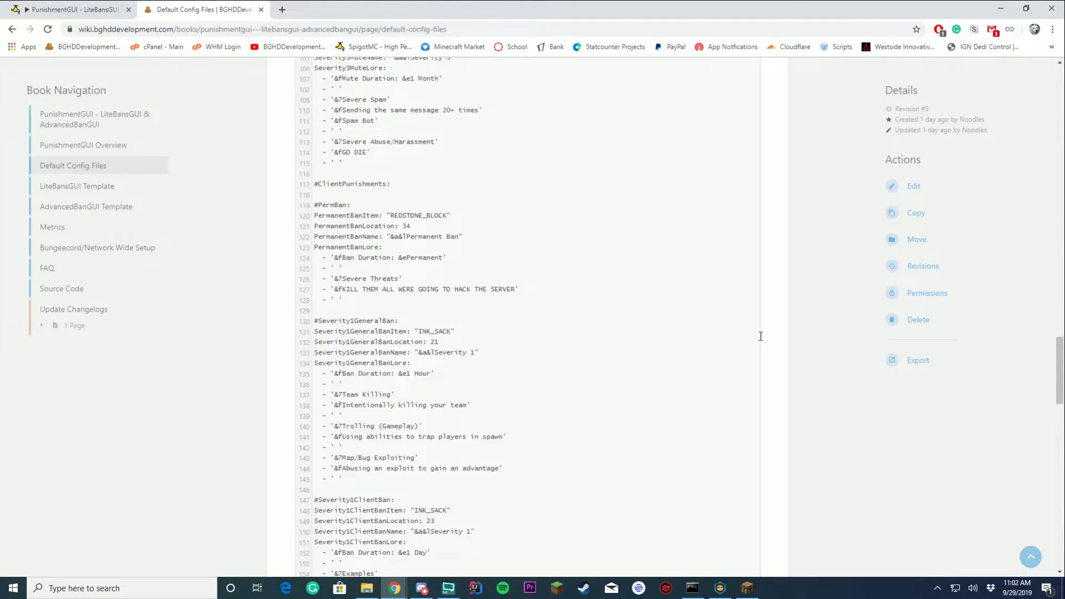
scroll(505, 315, "down", 20)
scroll(425, 259, "up", 20)
scroll(425, 259, "down", 15)
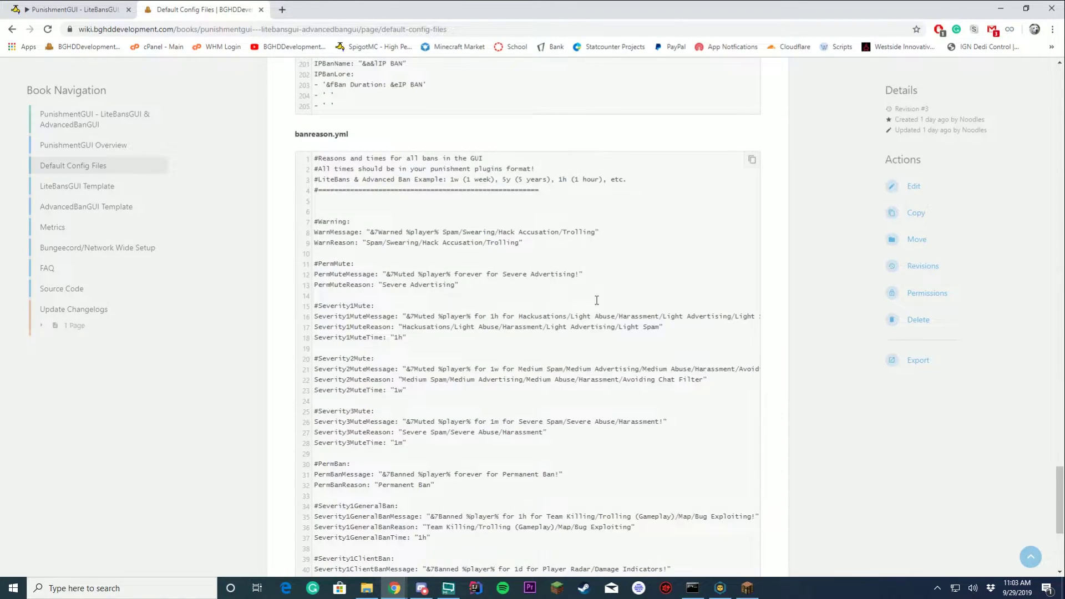
scroll(544, 230, "up", 15)
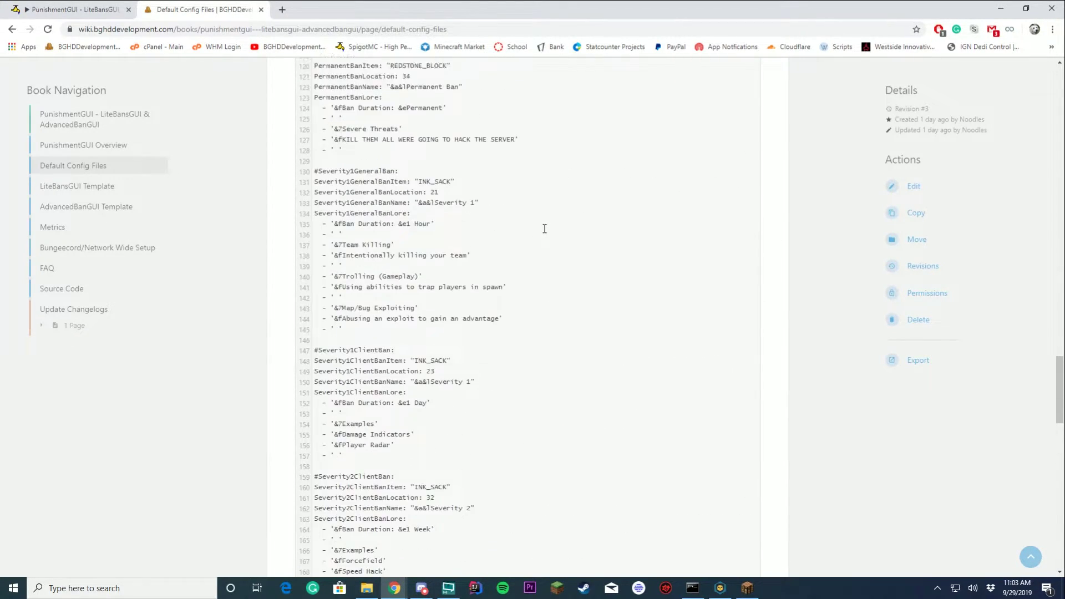
scroll(545, 229, "up", 12)
scroll(544, 229, "down", 3)
scroll(544, 228, "up", 10)
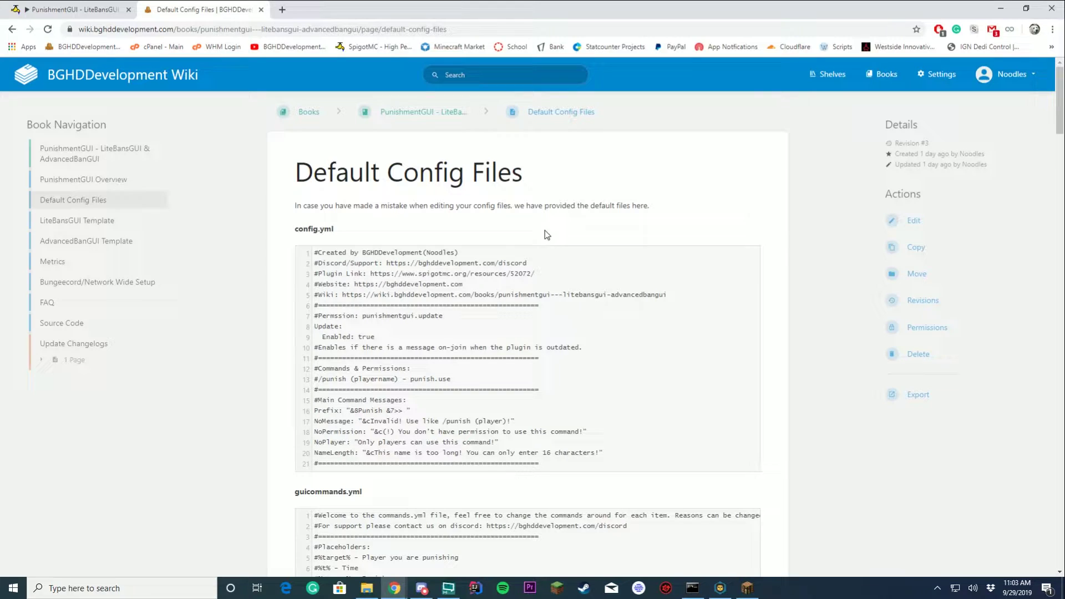
- View the LiteBansGUI Template page, then the AdvancedBanGUI Template page
left_click(88, 221)
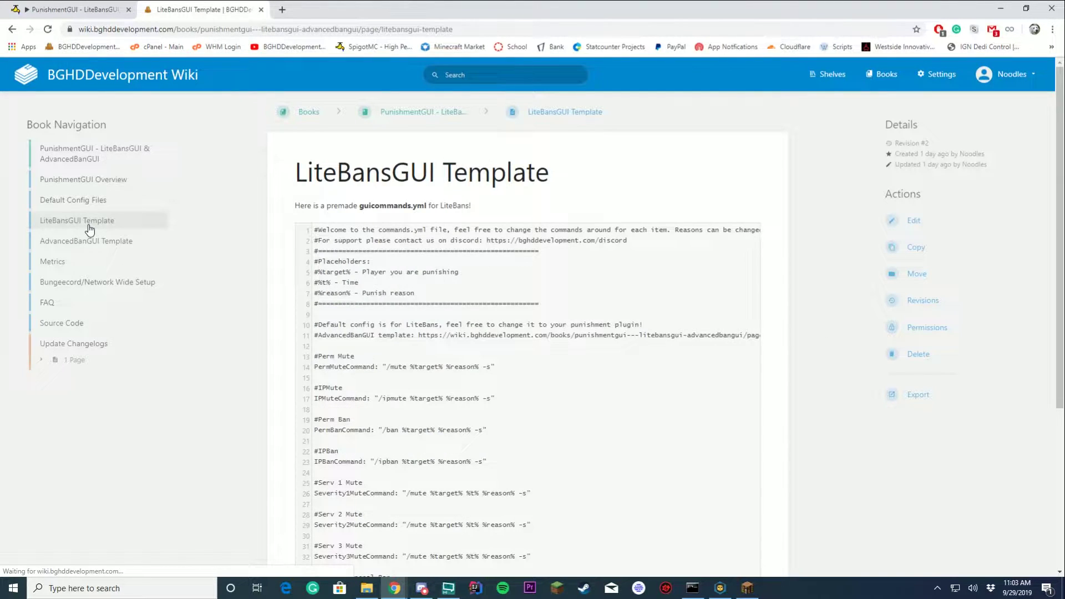
scroll(525, 225, "down", 4)
scroll(392, 333, "up", 1)
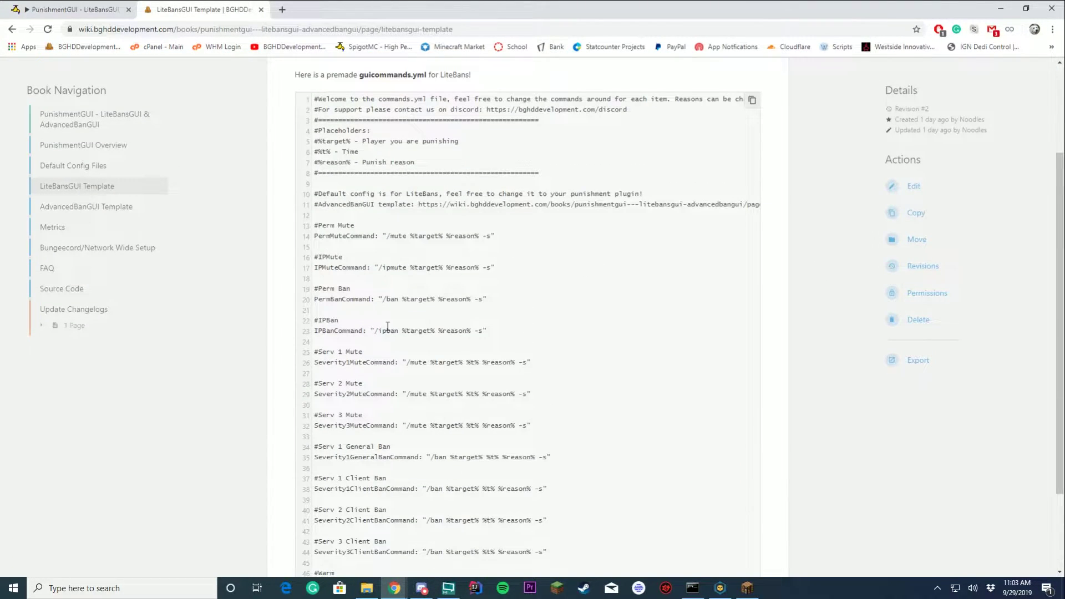
scroll(547, 363, "up", 3)
left_click(96, 244)
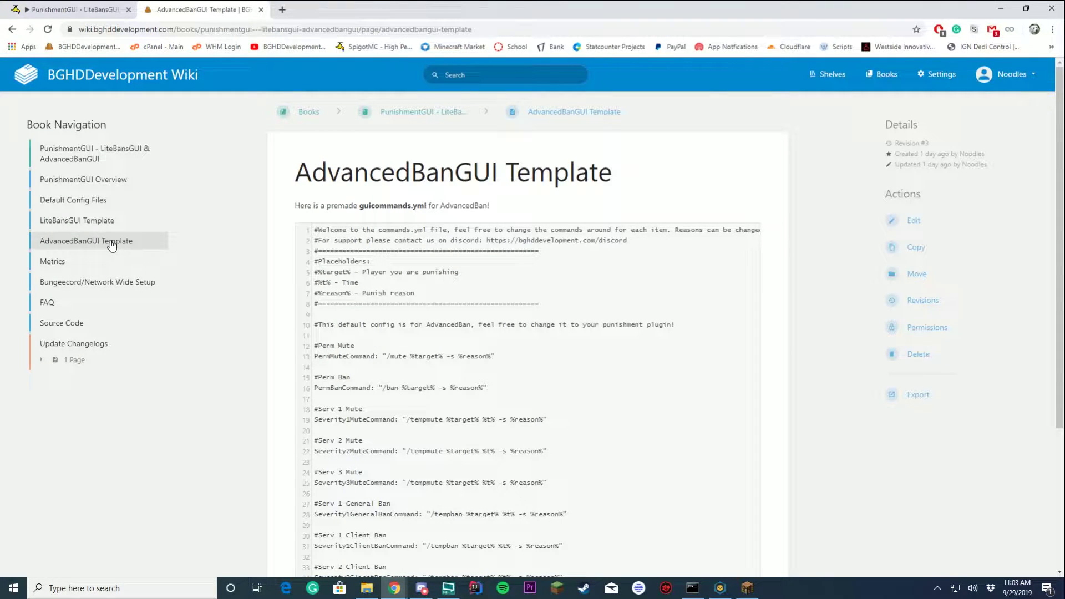
scroll(766, 216, "down", 4)
scroll(564, 310, "up", 1)
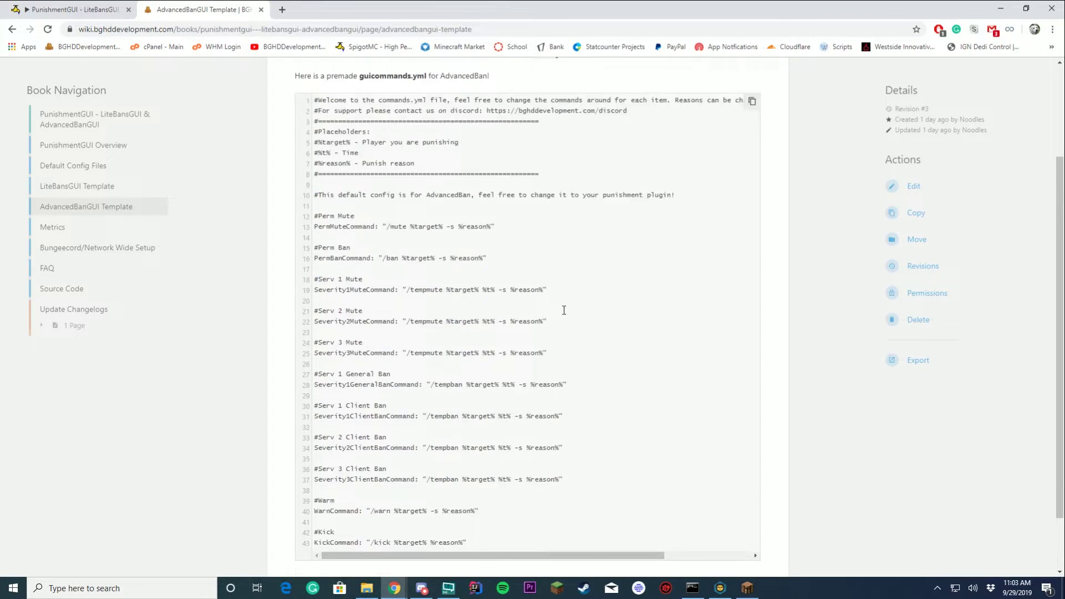
- Revisit the LiteBansGUI and AdvancedBanGUI templates, then open the Metrics page
left_click(77, 185)
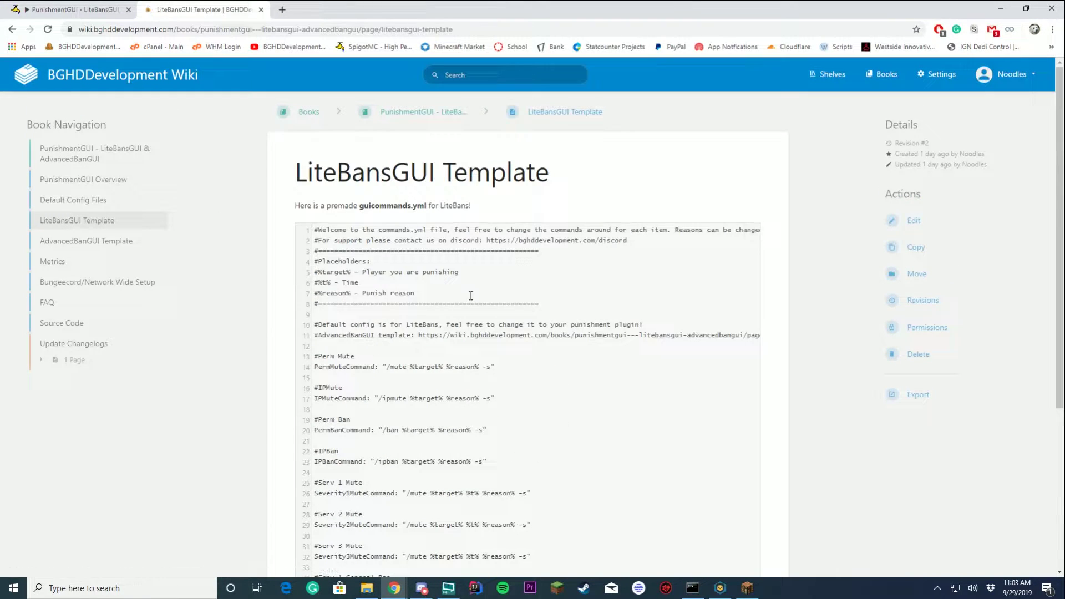
left_click(104, 241)
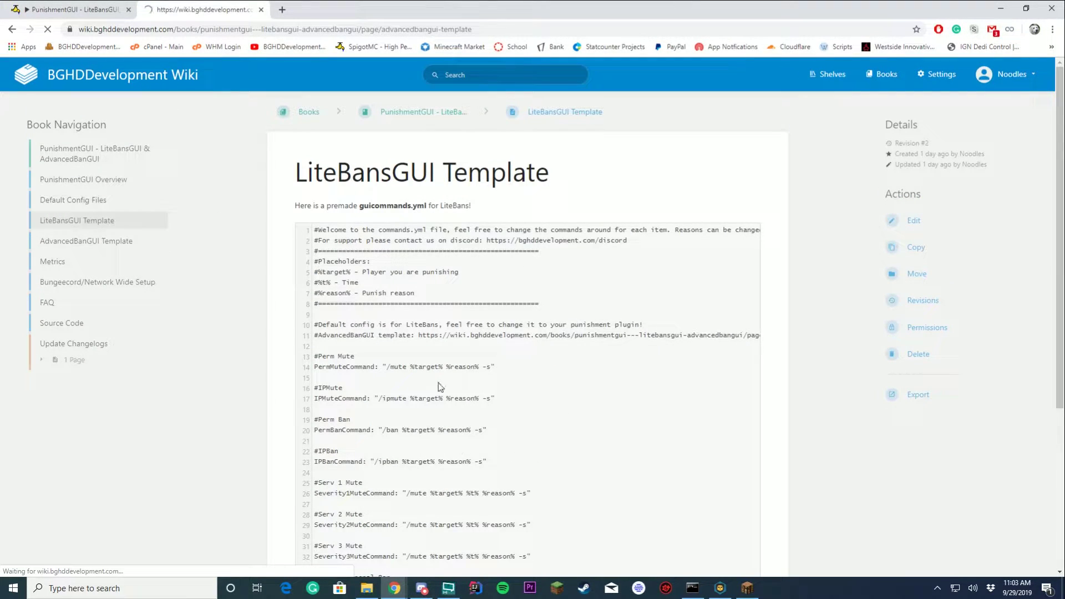
scroll(499, 378, "down", 3)
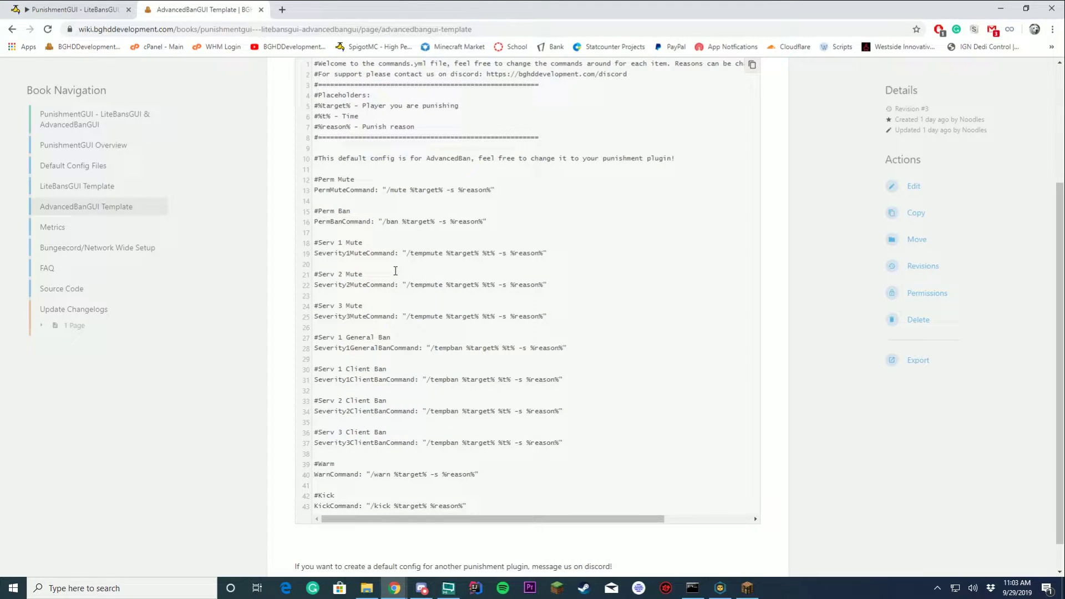
scroll(490, 372, "up", 3)
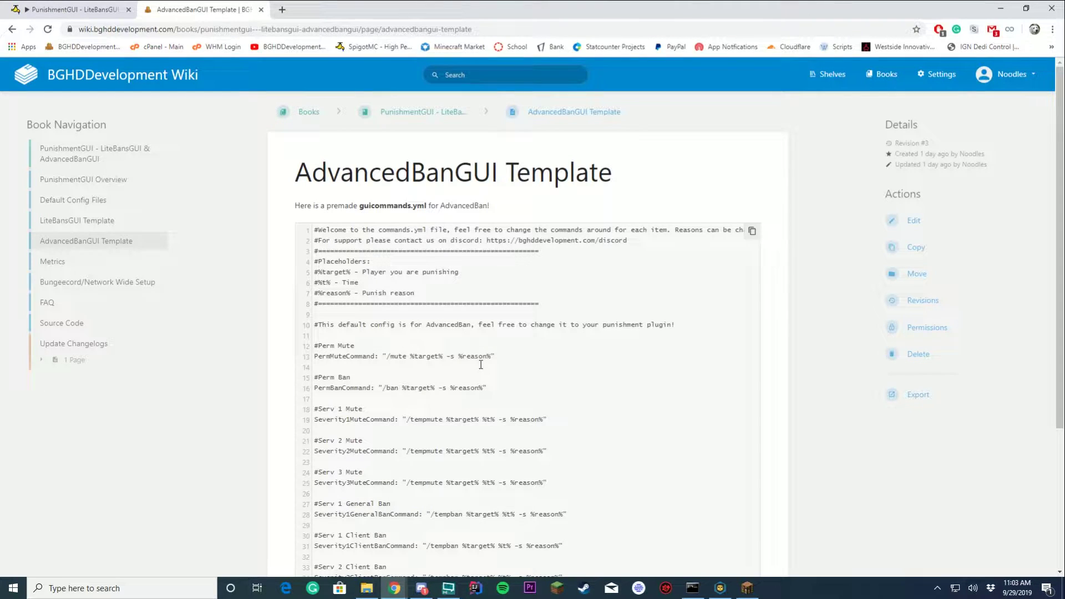
left_click(83, 263)
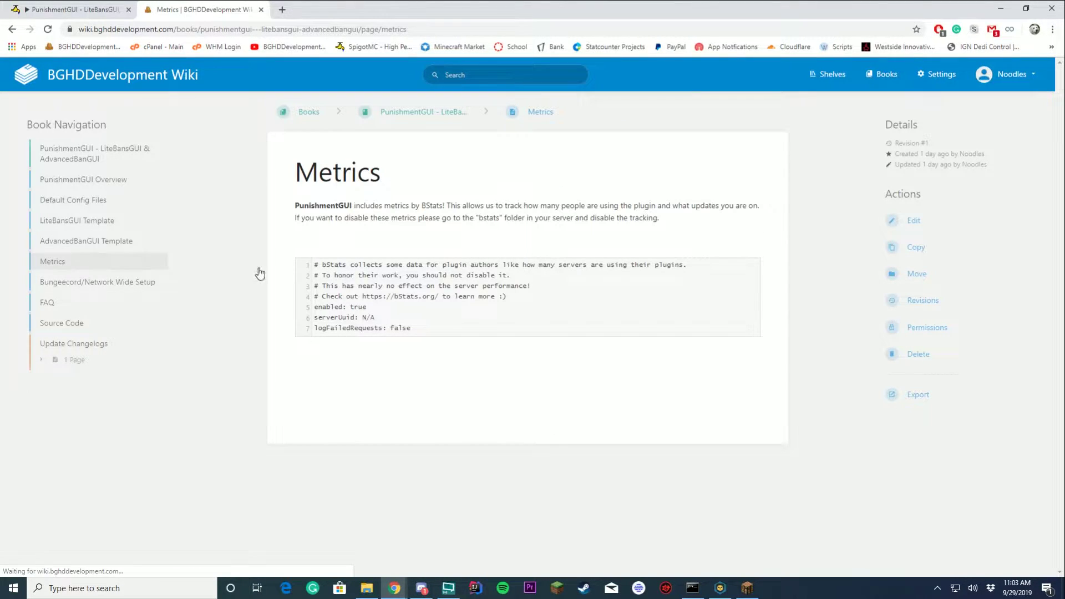
- View the Bungeecord/Network Wide Setup page, then the FAQ, highlighting its Bungeecord support answer
left_click(140, 281)
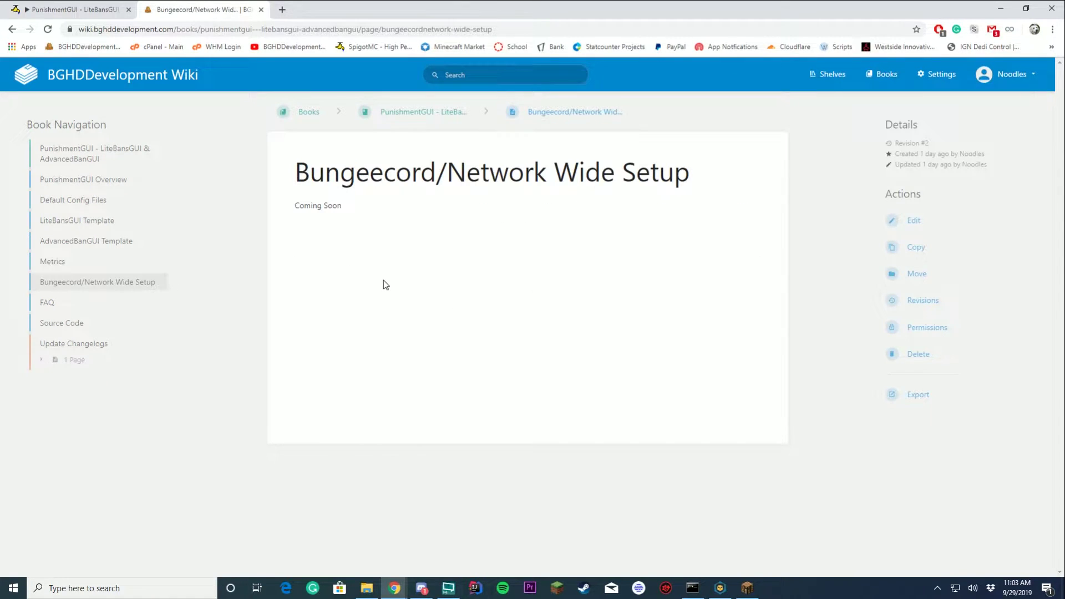
left_click(92, 306)
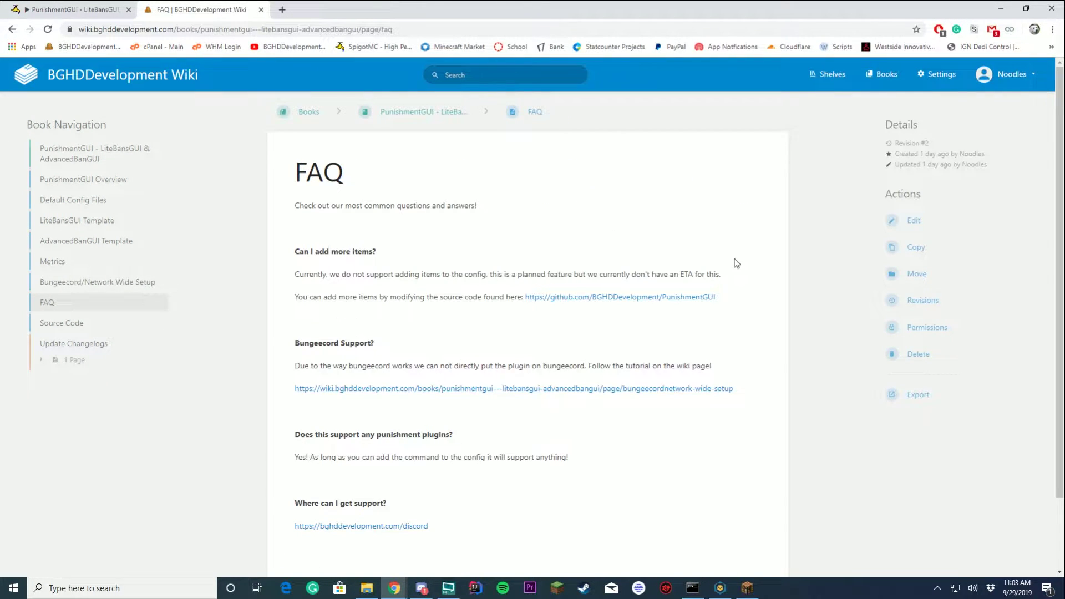
scroll(736, 259, "down", 2)
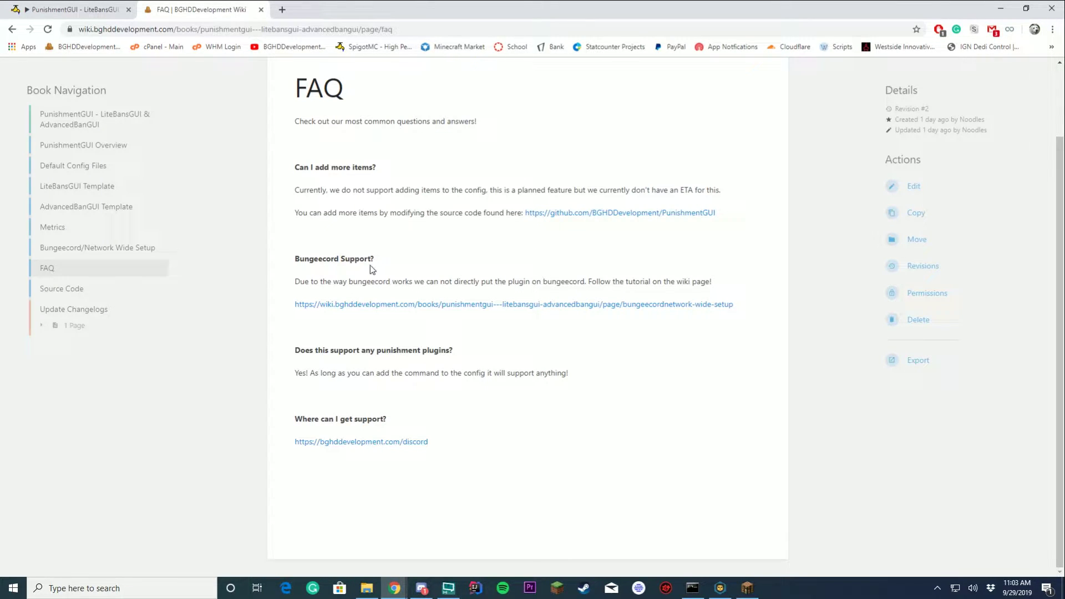
left_click_drag(361, 281, 542, 281)
left_click(530, 356)
scroll(443, 383, "up", 2)
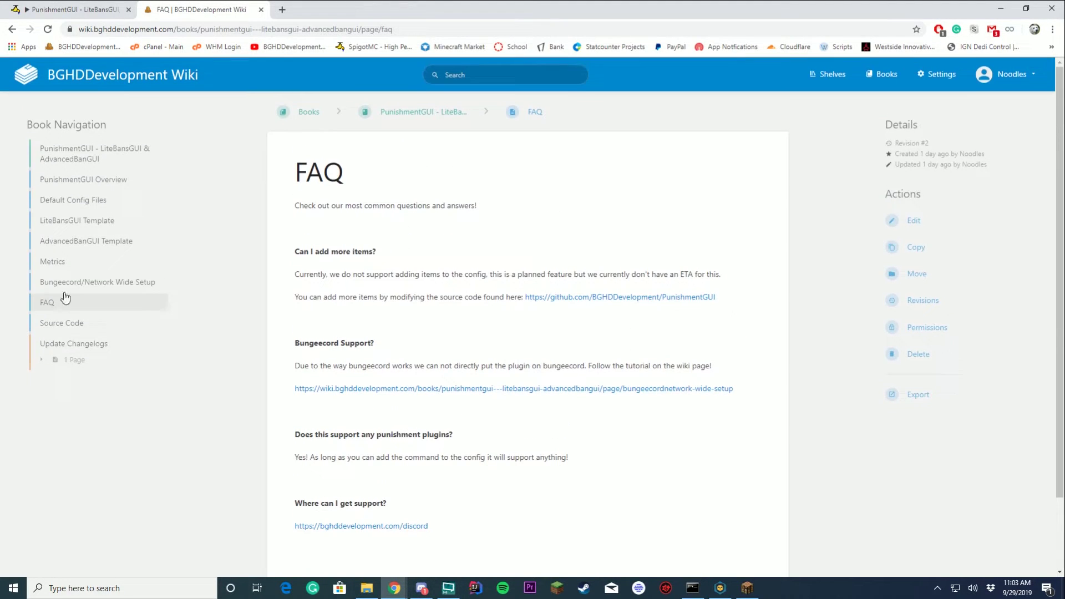
- Open the 0.0.1 Changelog under Update Changelogs, then return to the SpigotMC resource page
left_click(60, 360)
left_click(83, 377)
scroll(570, 362, "down", 1)
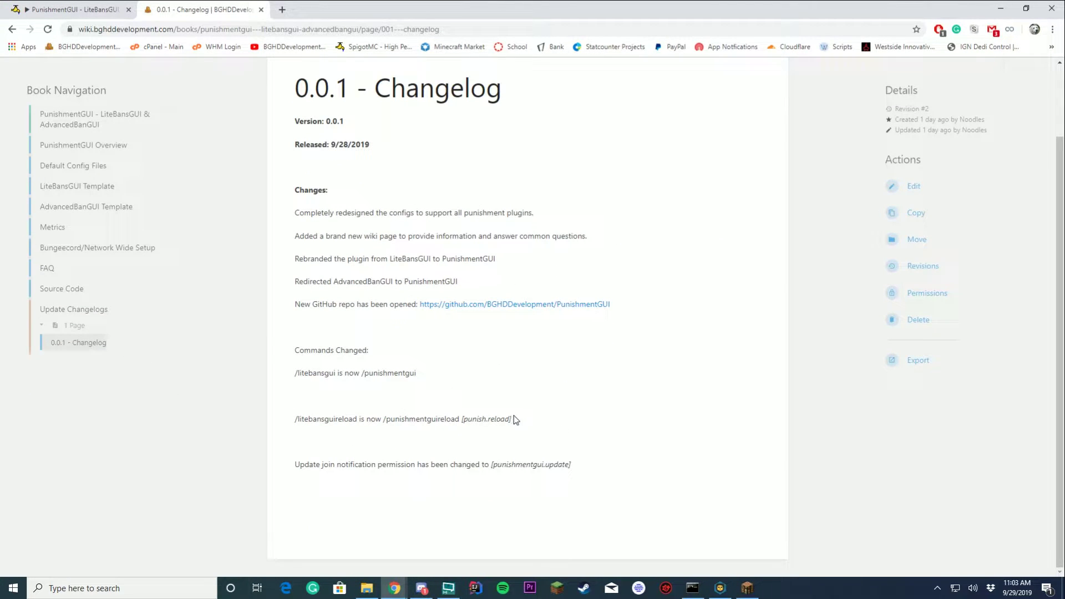
left_click(53, 9)
scroll(252, 281, "up", 6)
scroll(254, 282, "down", 9)
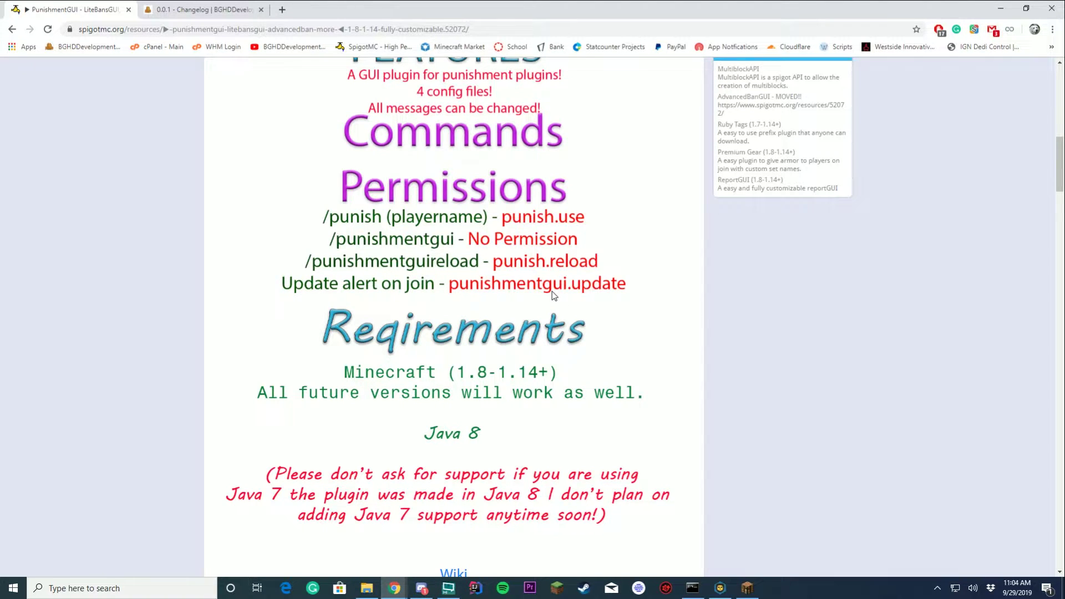
- Scroll back up the PunishmentGUI resource page and minimize Chrome to reveal the desktop
scroll(695, 147, "up", 5)
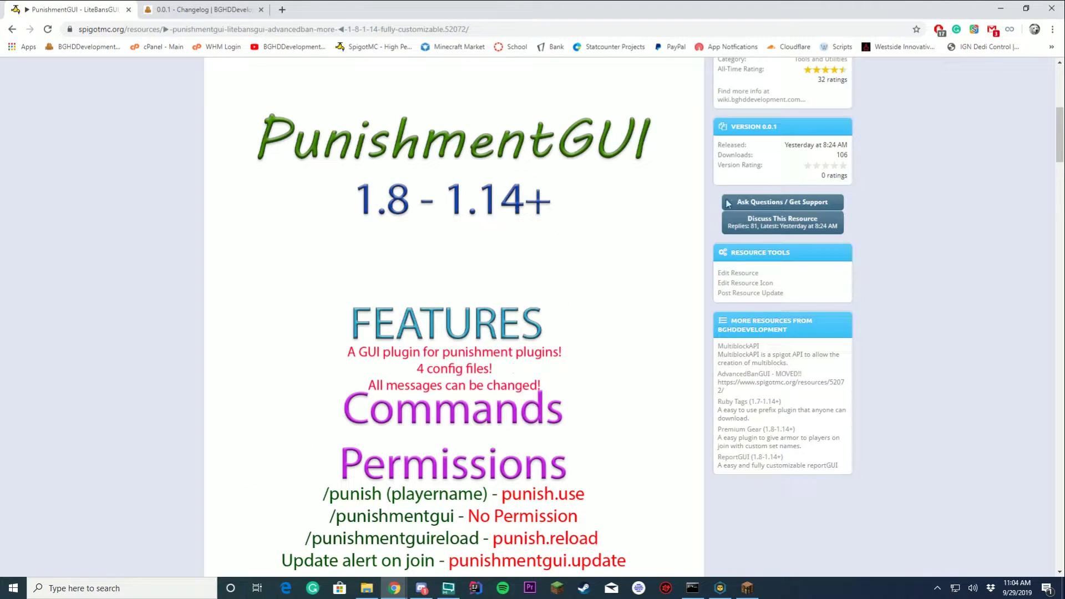
left_click(1000, 8)
- Move Explorer aside, go to the server's plugins folder, and open PunishmentGUI's banreason.yml
left_click_drag(416, 139, 486, 184)
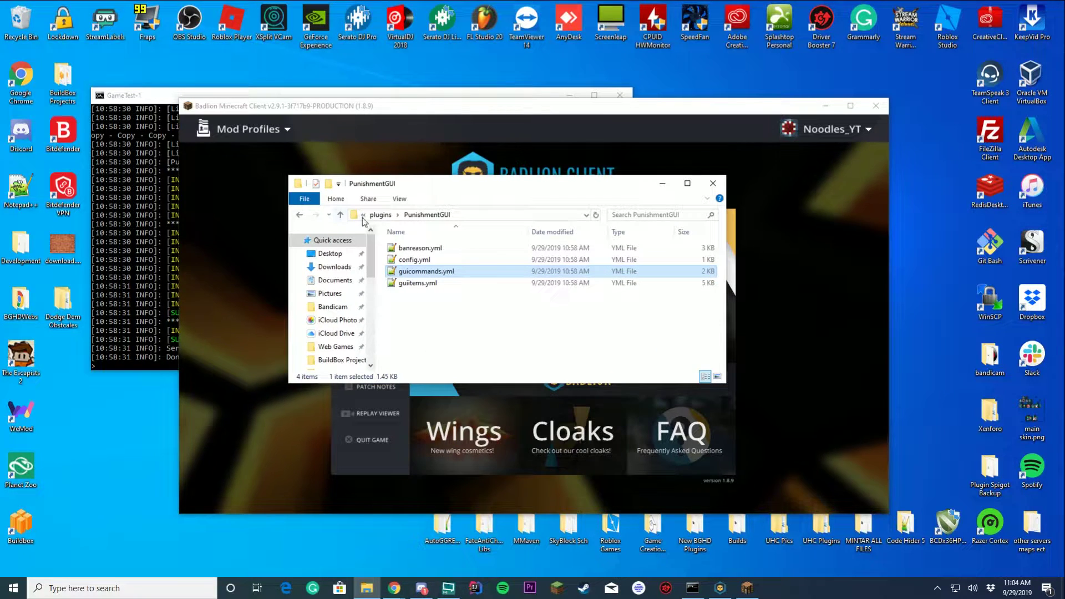
left_click(377, 216)
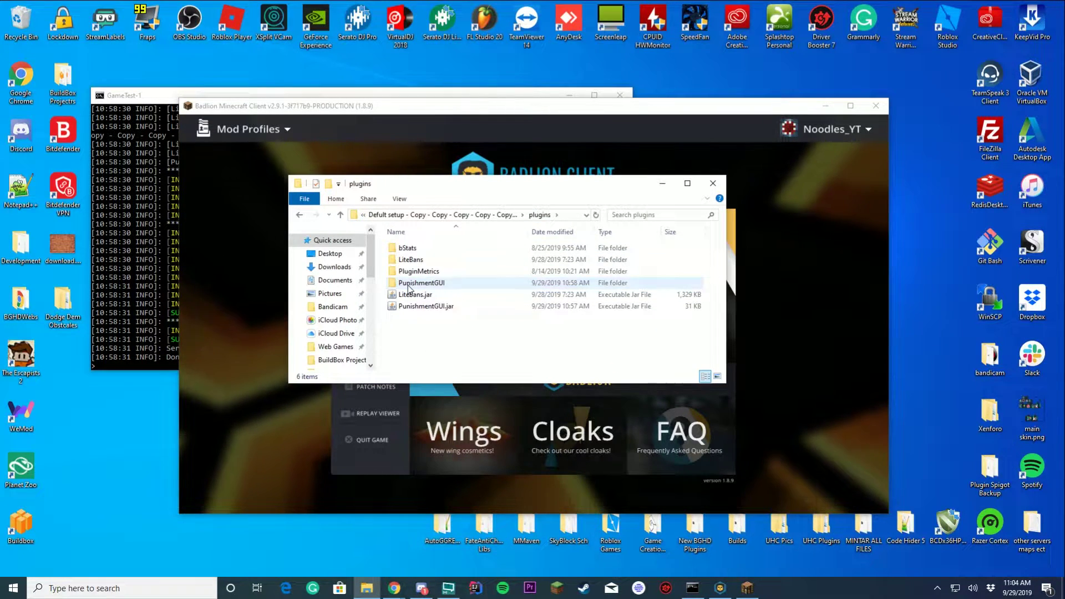
left_click(419, 306)
key("Up")
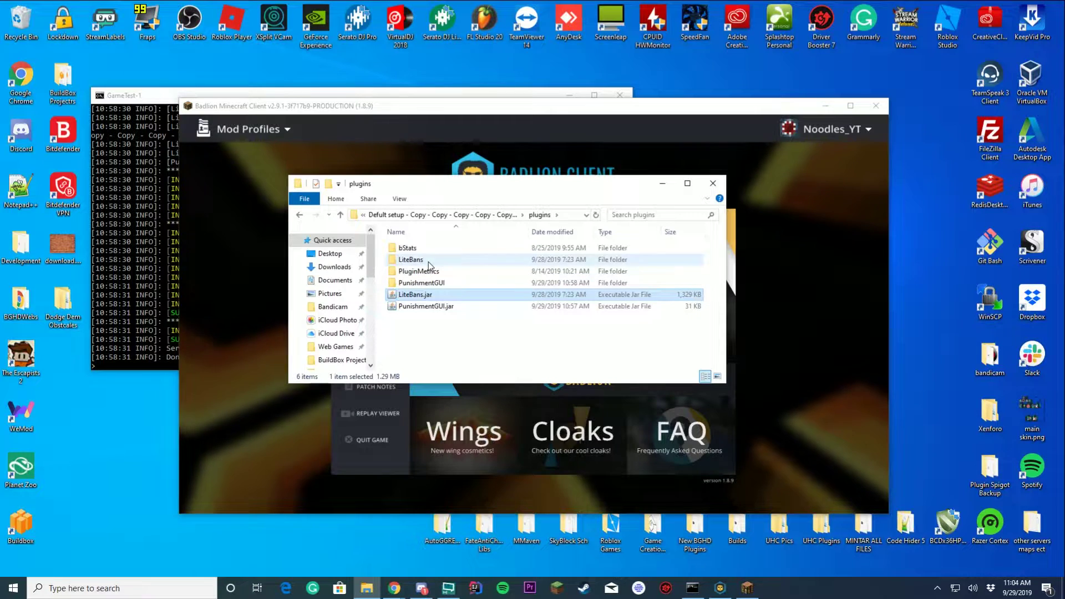
double_click(465, 286)
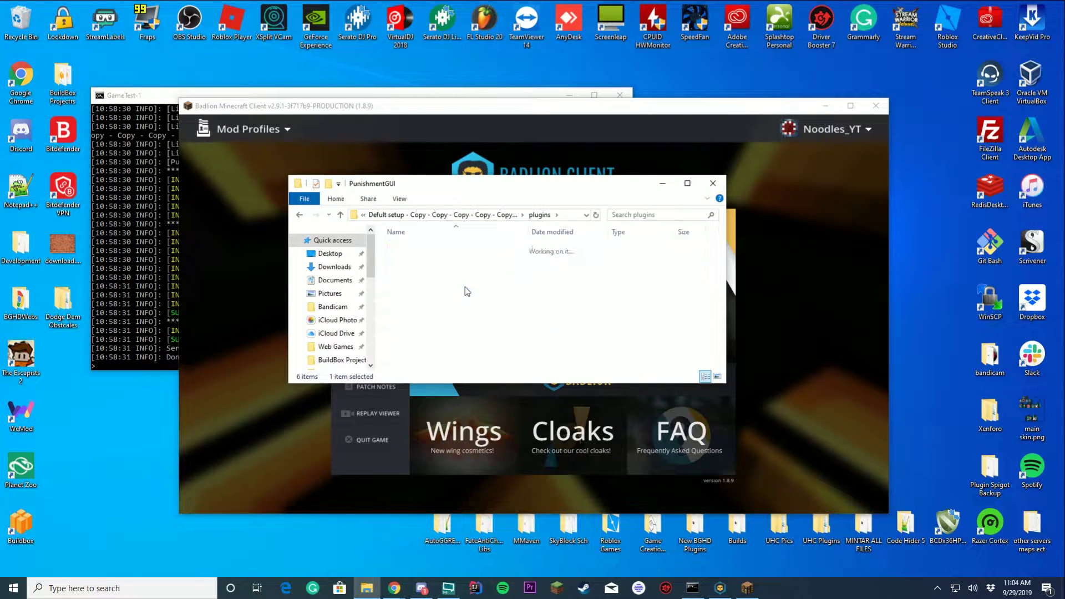
double_click(468, 248)
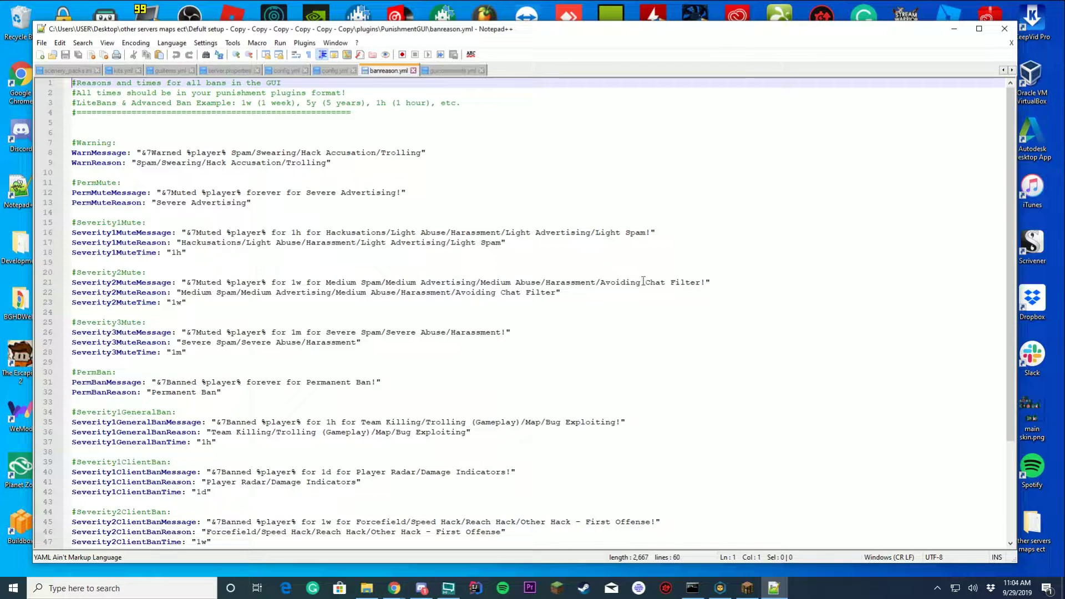
left_click(119, 146)
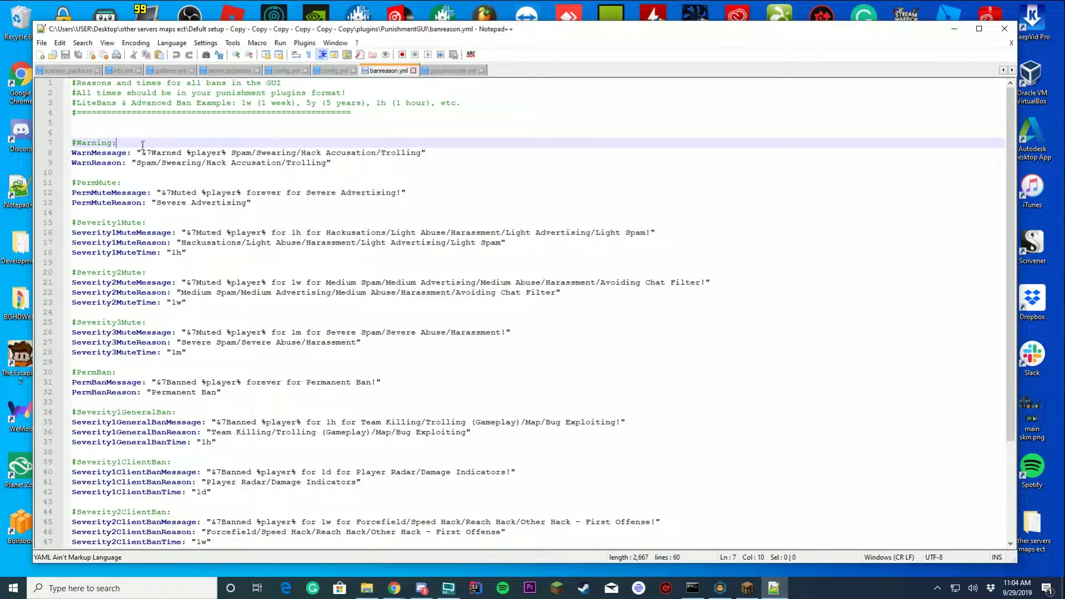
left_click(203, 153)
left_click_drag(141, 152, 435, 153)
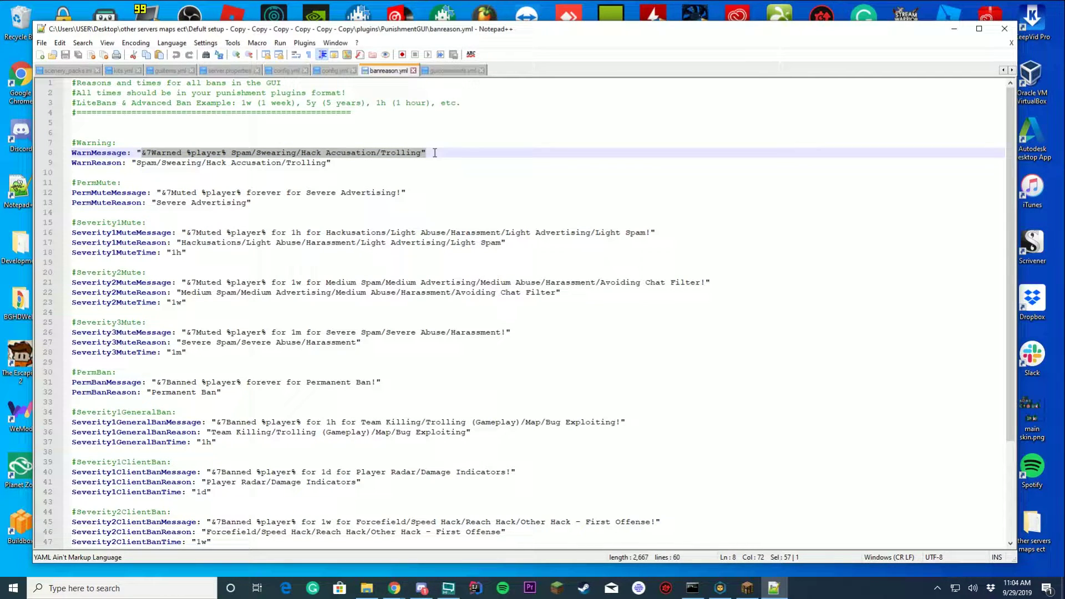
left_click(272, 163)
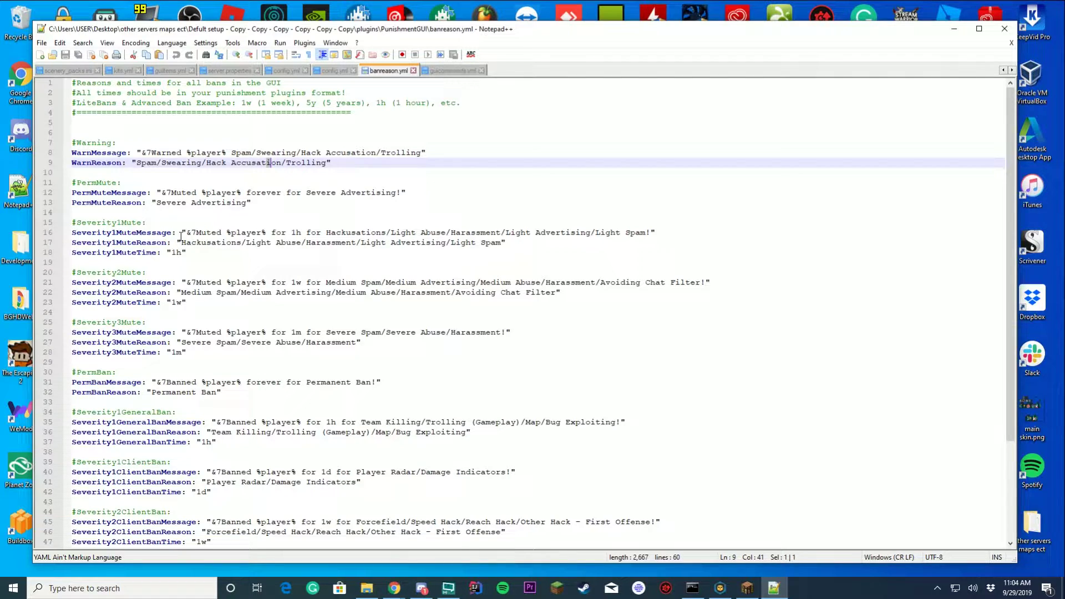
left_click_drag(185, 231, 388, 232)
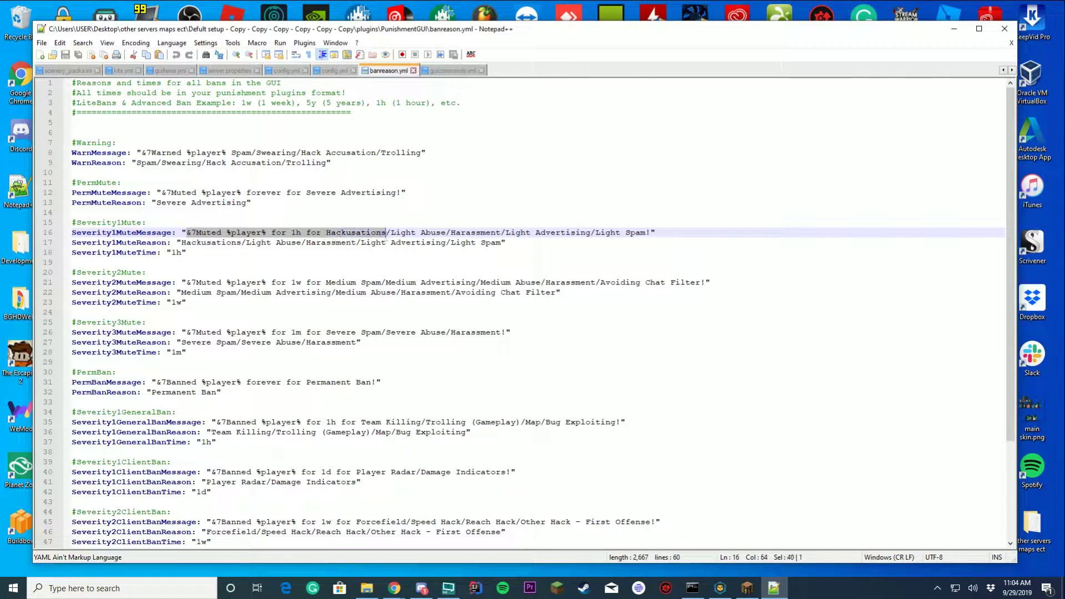
left_click(307, 235)
left_click(181, 242)
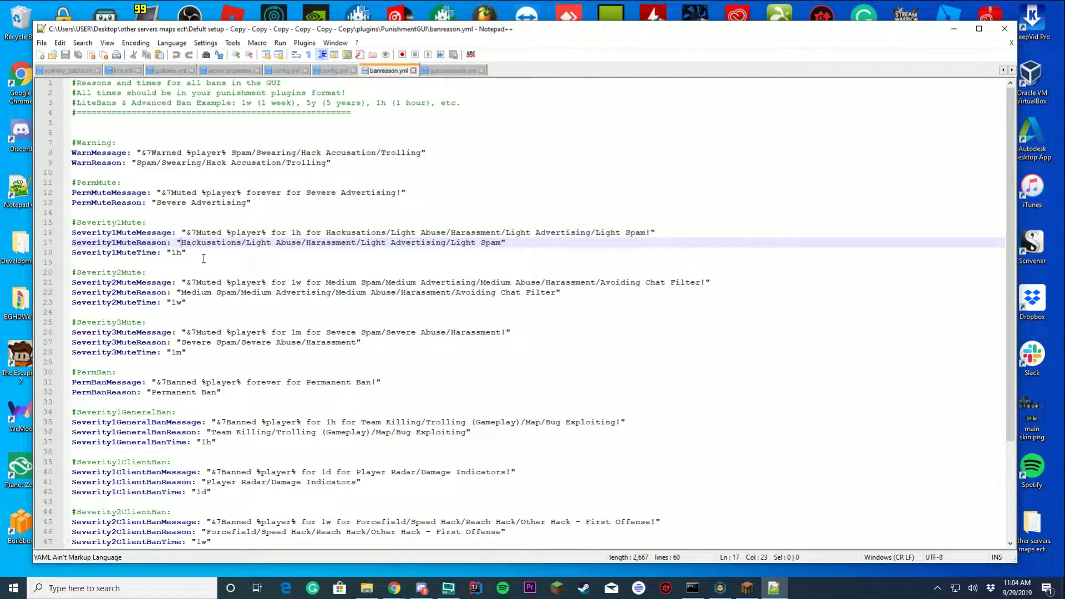
double_click(189, 243)
double_click(259, 243)
left_click(327, 244)
left_click(472, 252)
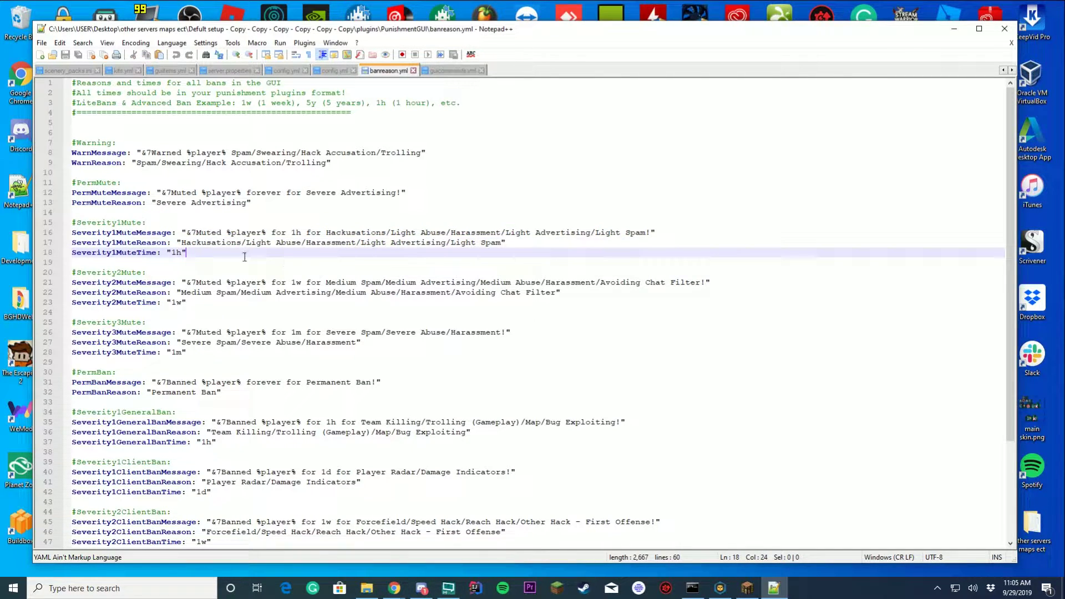
left_click_drag(147, 252, 117, 252)
left_click(184, 252)
left_click(252, 261)
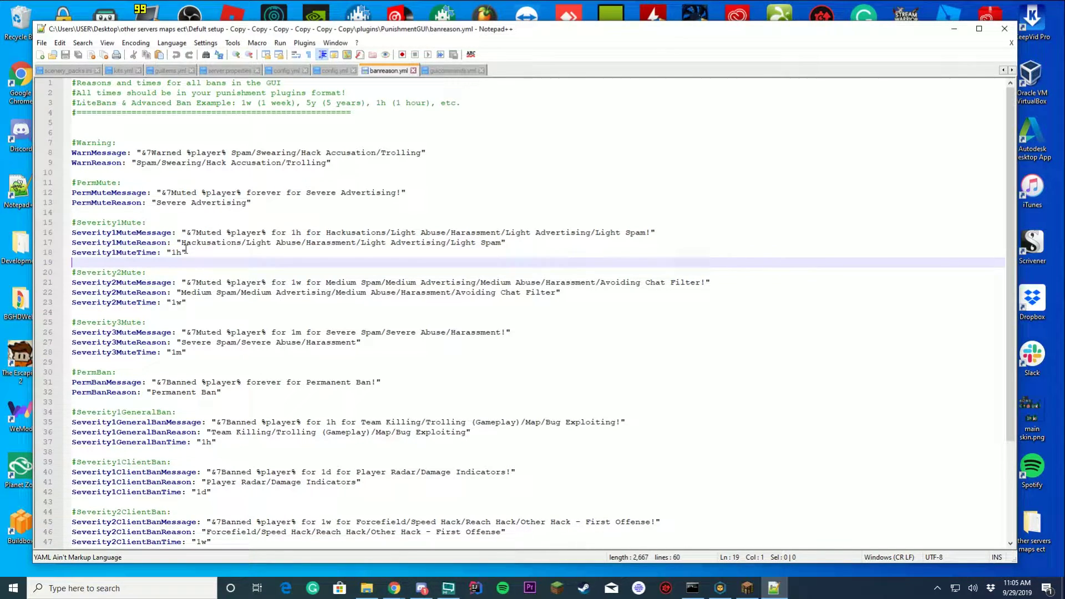
scroll(184, 309, "down", 5)
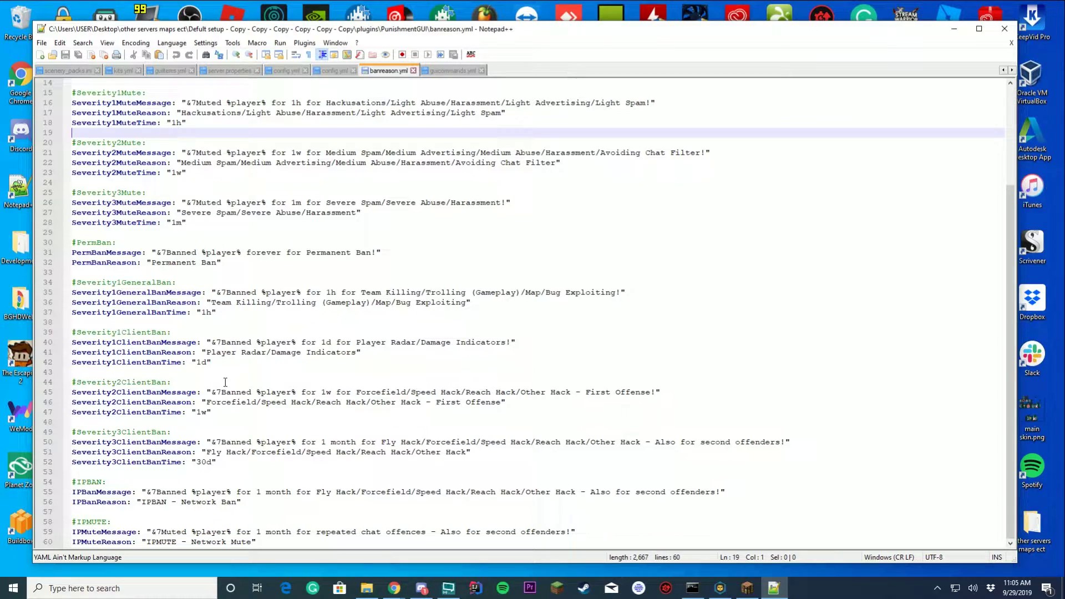
scroll(238, 299, "up", 5)
scroll(245, 313, "down", 5)
- Open guicommands.yml and explain PermMuteCommand with its %target%, %reason% and %t% placeholders
left_click(1004, 28)
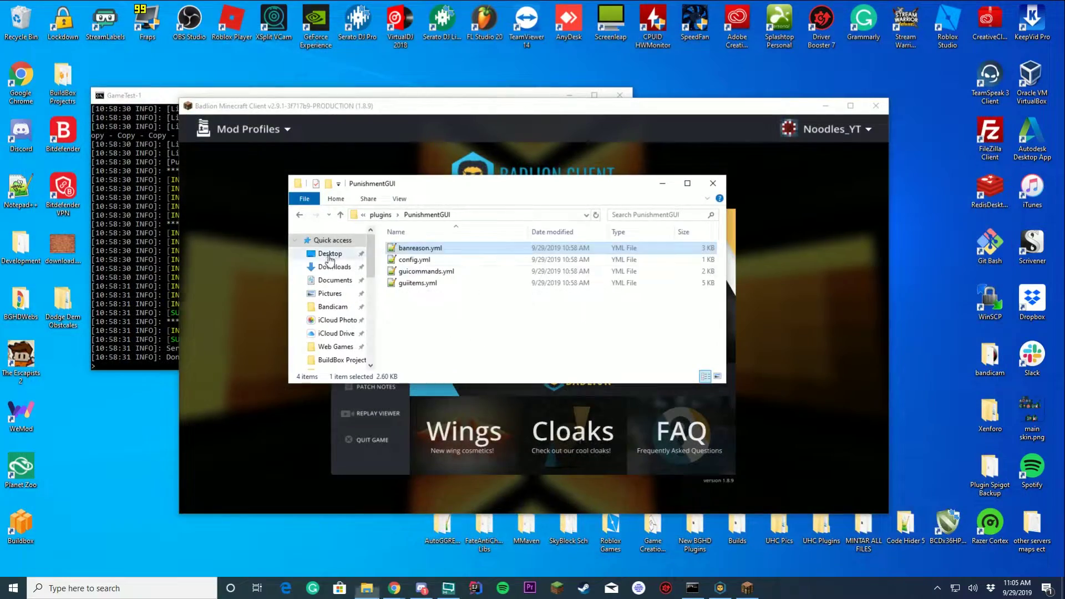
double_click(433, 271)
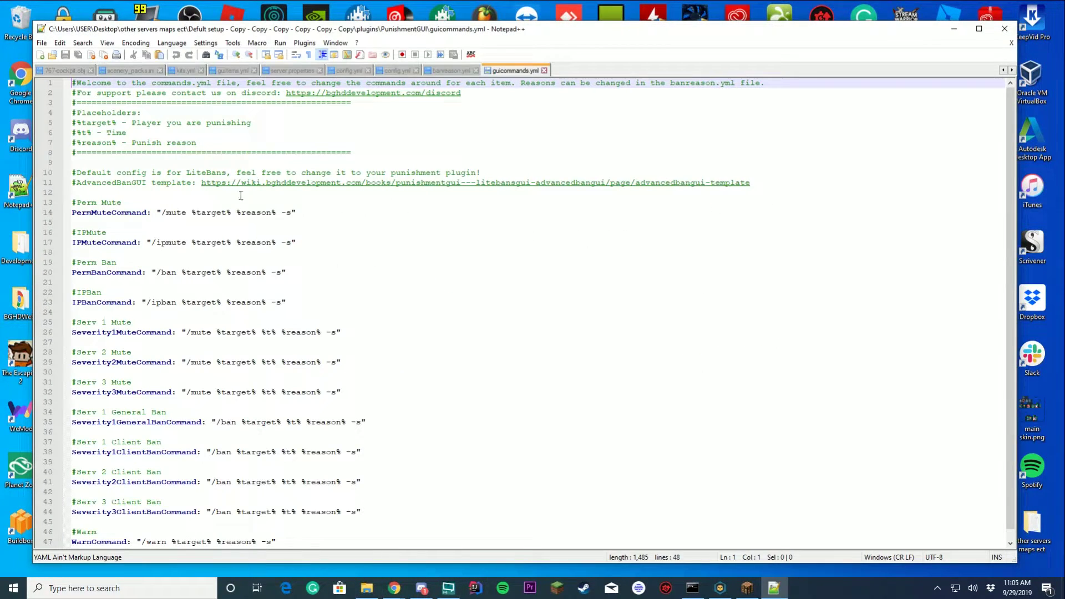
scroll(376, 270, "down", 1)
left_click(154, 203)
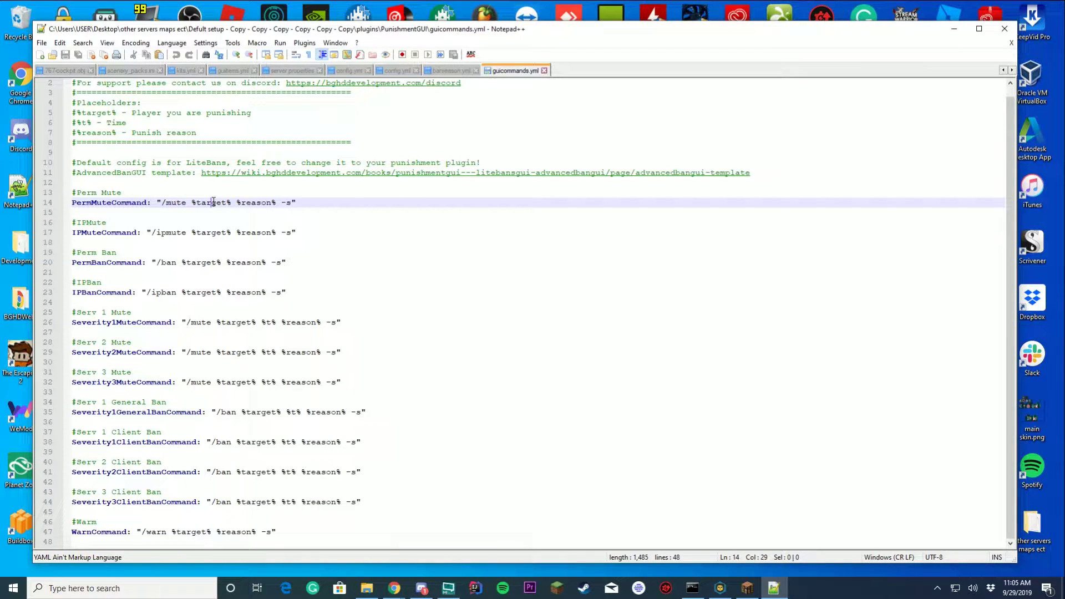
left_click(182, 113)
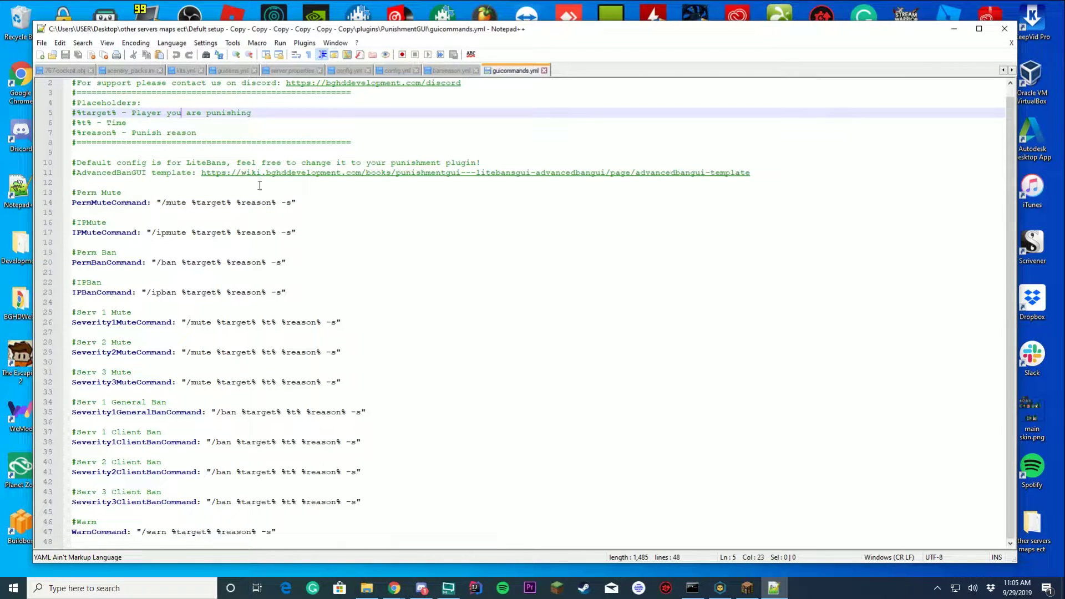
left_click(246, 201)
left_click(88, 133)
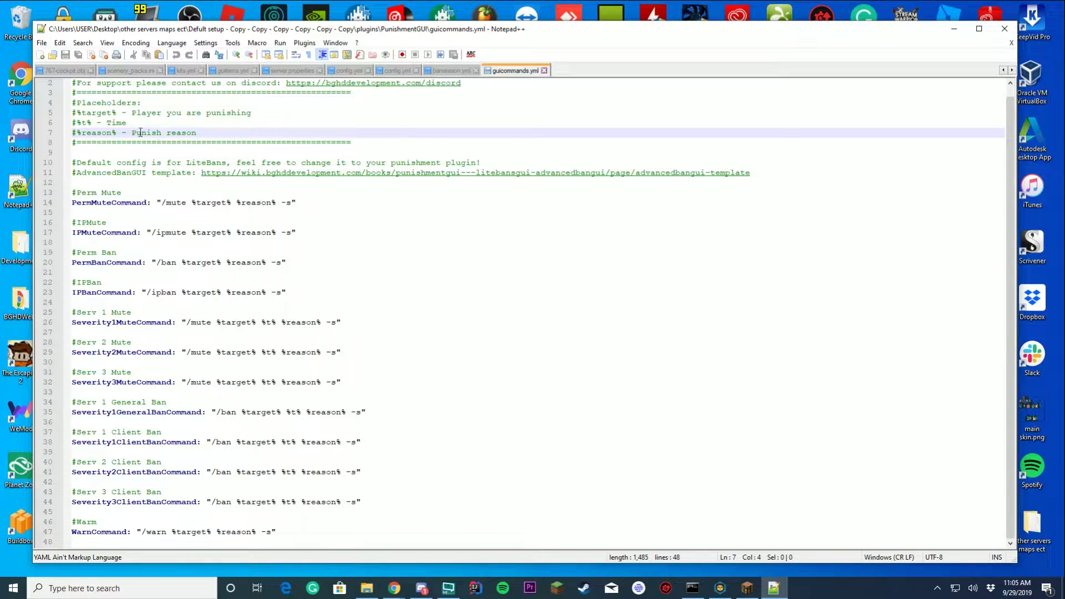
left_click(115, 122)
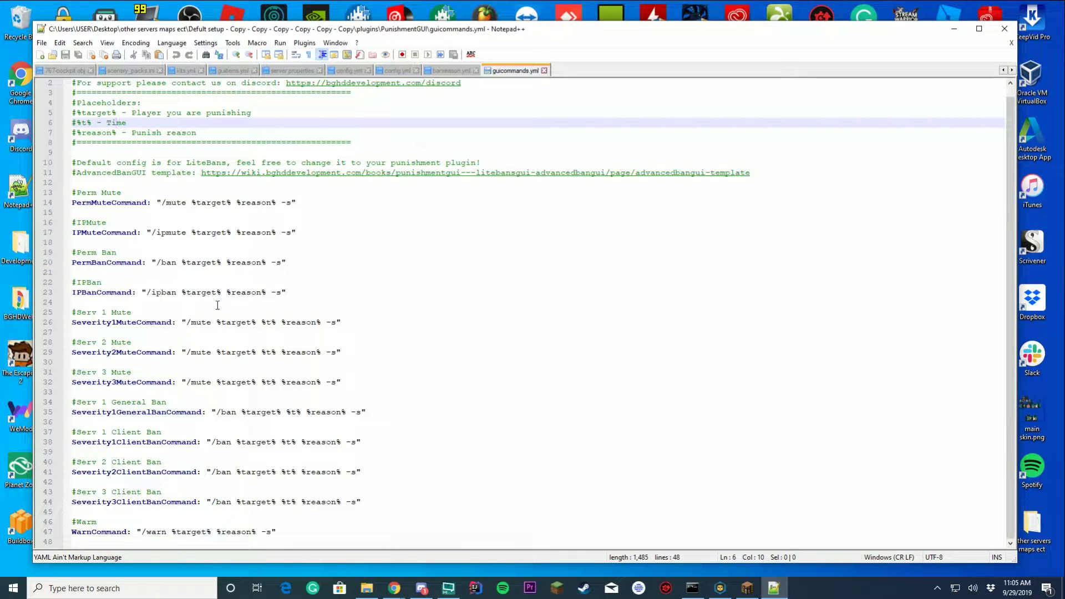
left_click(267, 322)
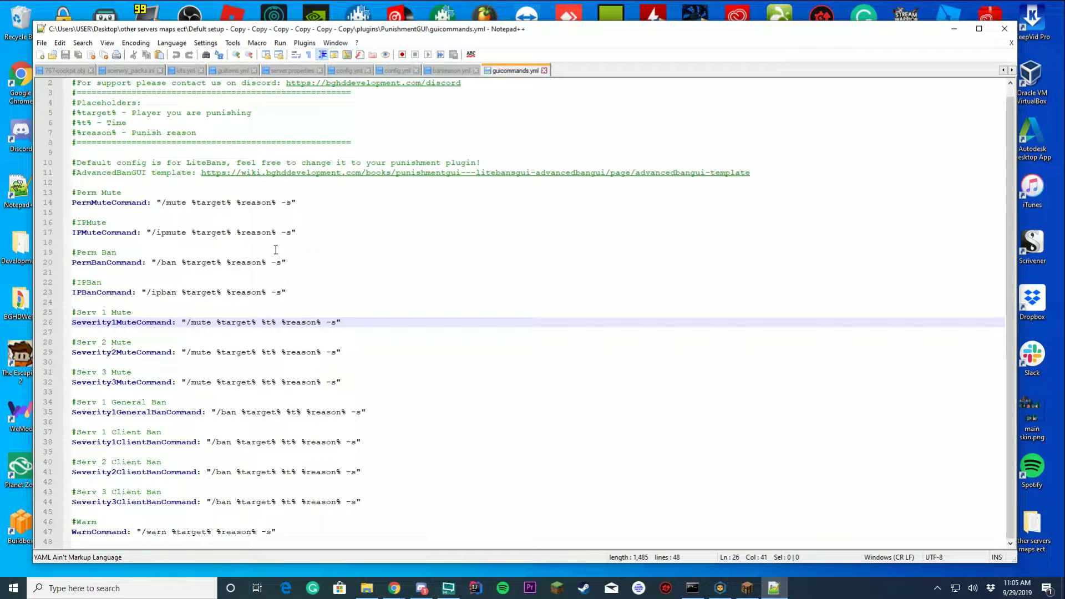
- Compare banreason.yml's 1h Severity1GeneralBanTime with the -s flag on line 26, then close Notepad++
left_click(452, 72)
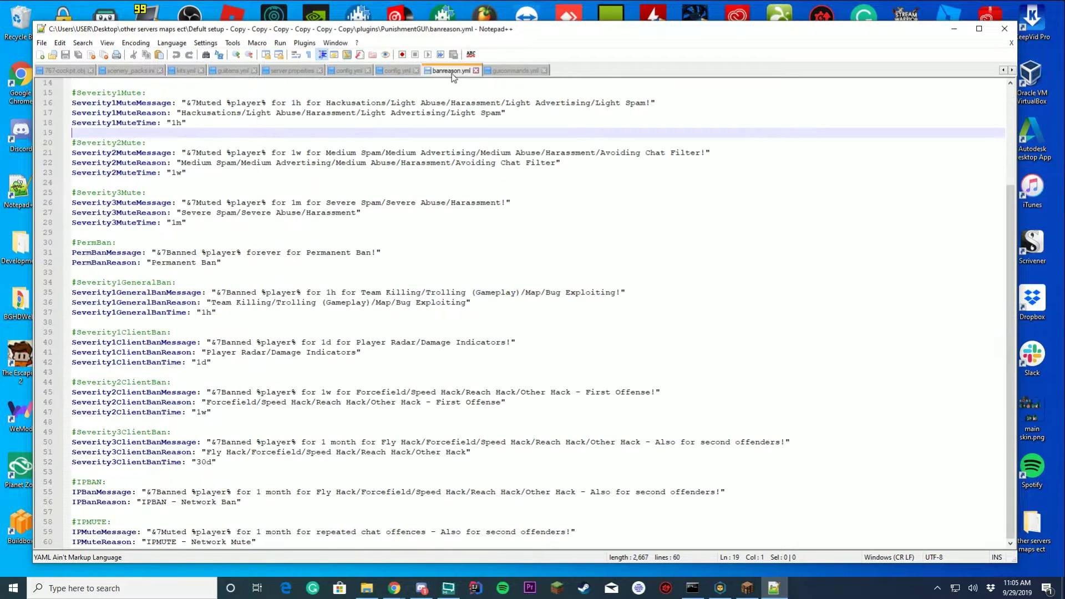
left_click(208, 313)
left_click(503, 70)
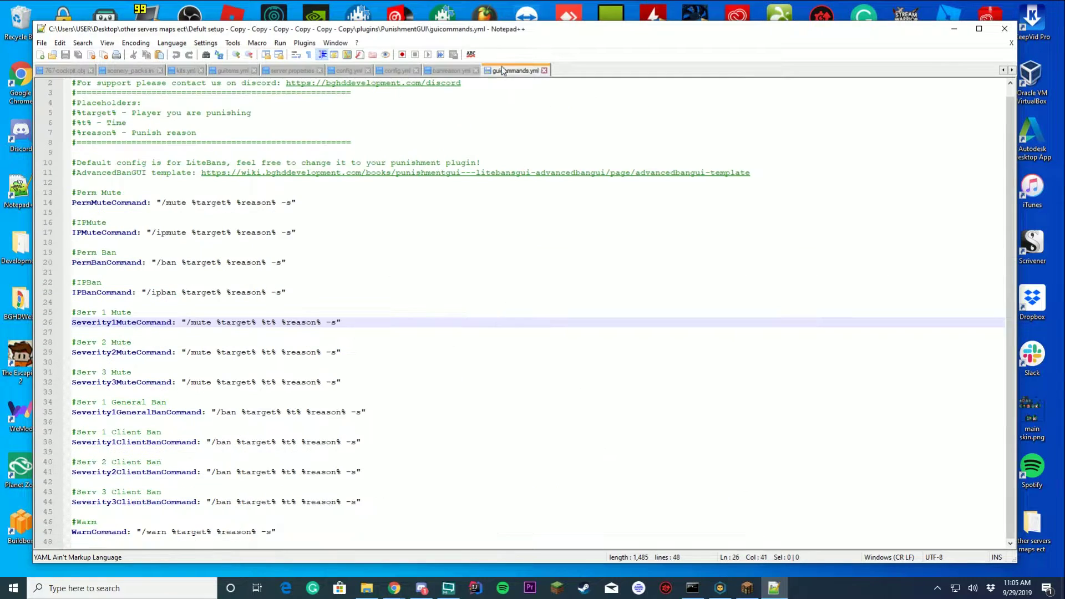
left_click(331, 323)
left_click(1004, 28)
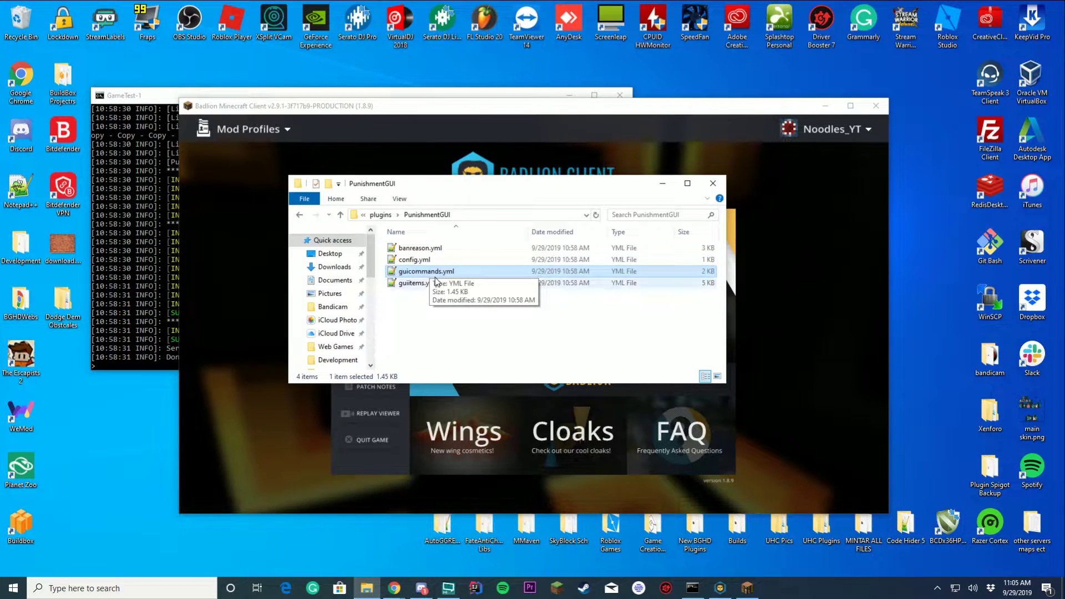
- Open config.yml and go over Update Enabled, the command messages, NoPlayer, NameLength and Prefix, then close it
double_click(431, 259)
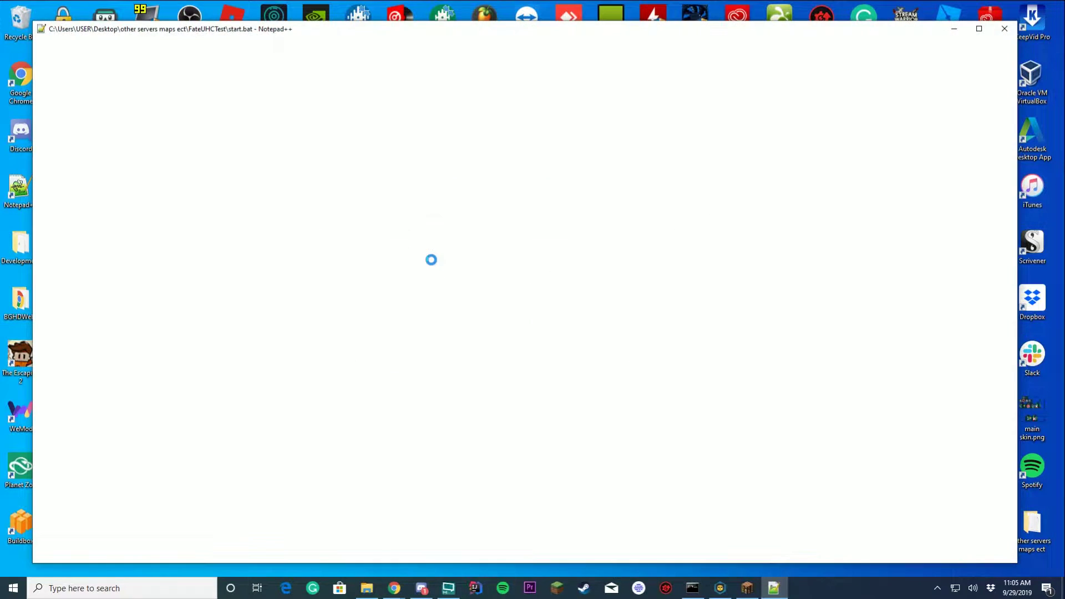
left_click(138, 162)
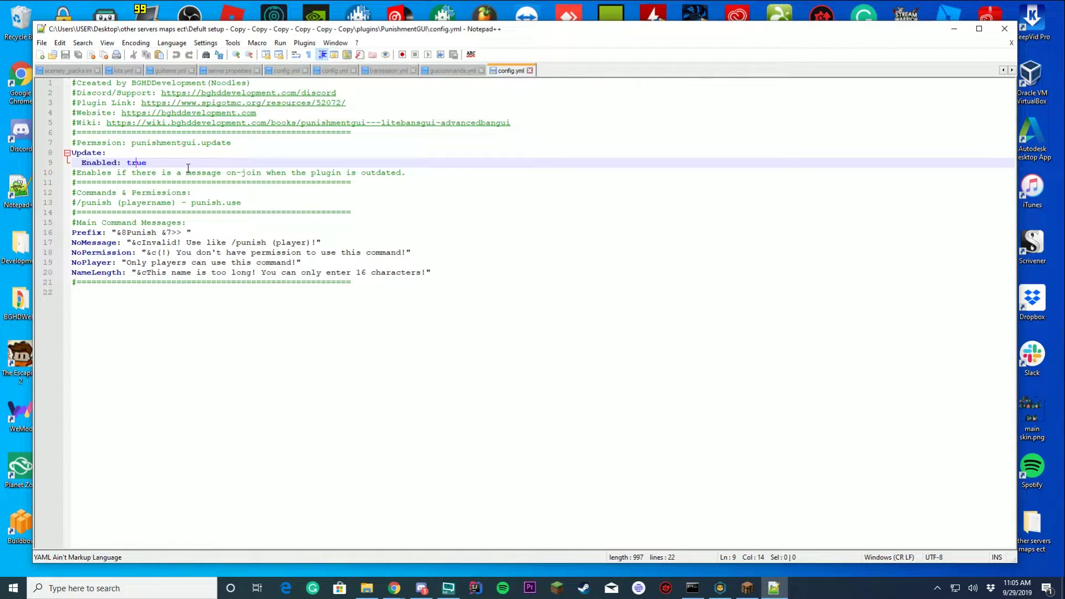
left_click(162, 233)
left_click(374, 243)
left_click(445, 255)
left_click(401, 264)
left_click(469, 274)
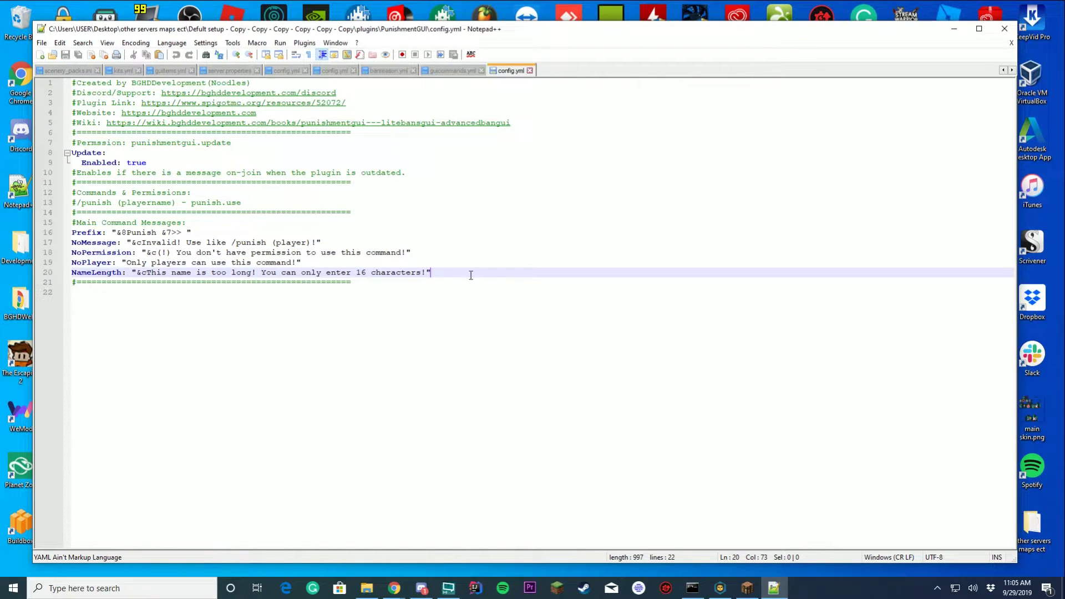
key("Up")
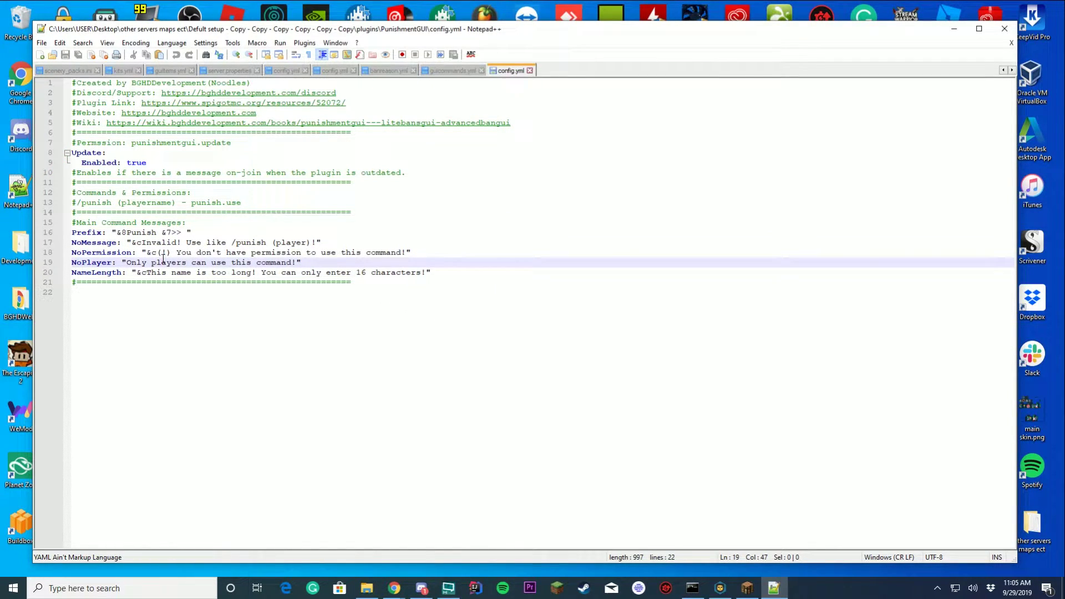
left_click(136, 244)
left_click(88, 232)
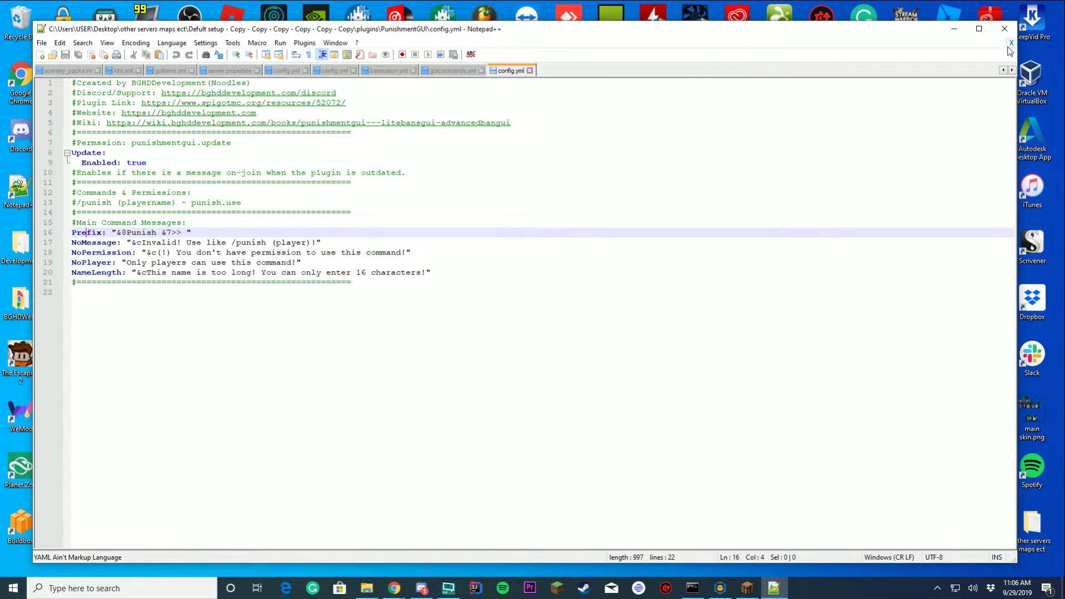
left_click(1004, 28)
- Open guiitems.yml and explain the IP Mute slot, TNT item, display name and lore, plus IP Ban lore
left_click(427, 284)
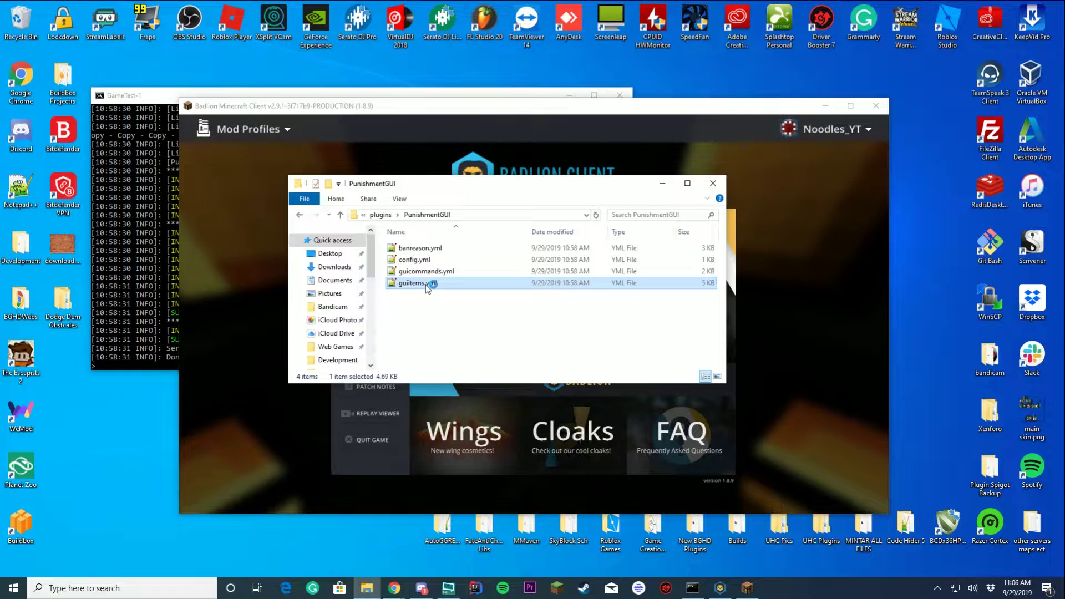
double_click(425, 284)
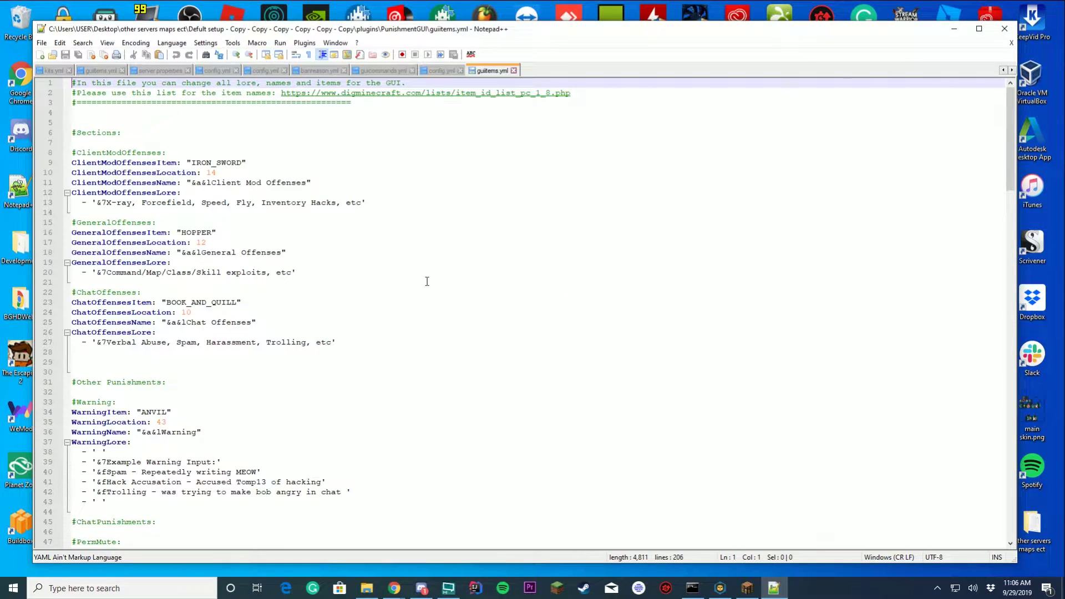
scroll(148, 179, "down", 20)
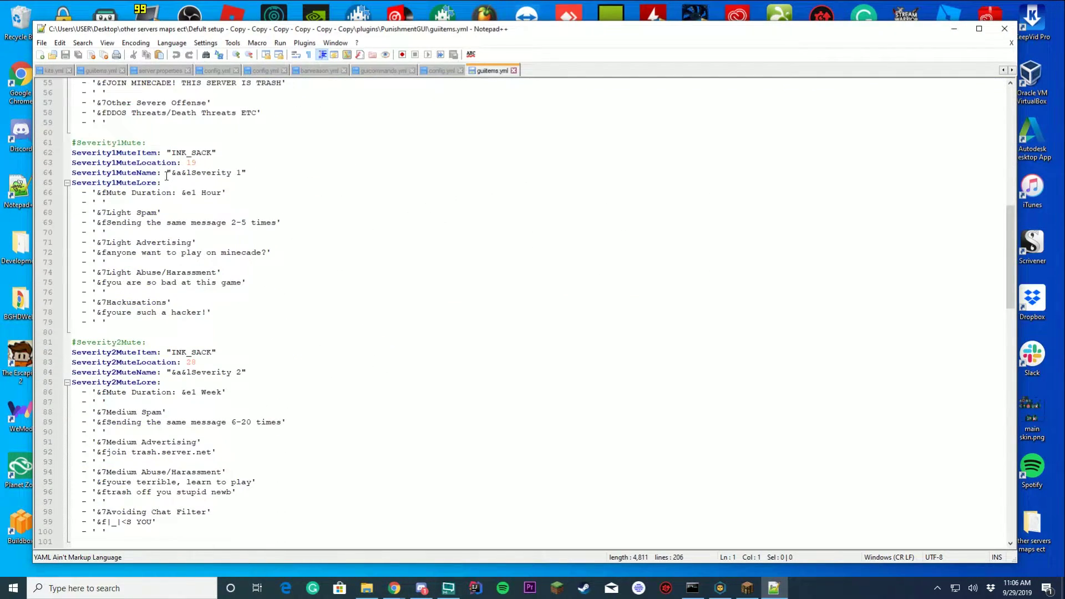
scroll(166, 176, "down", 20)
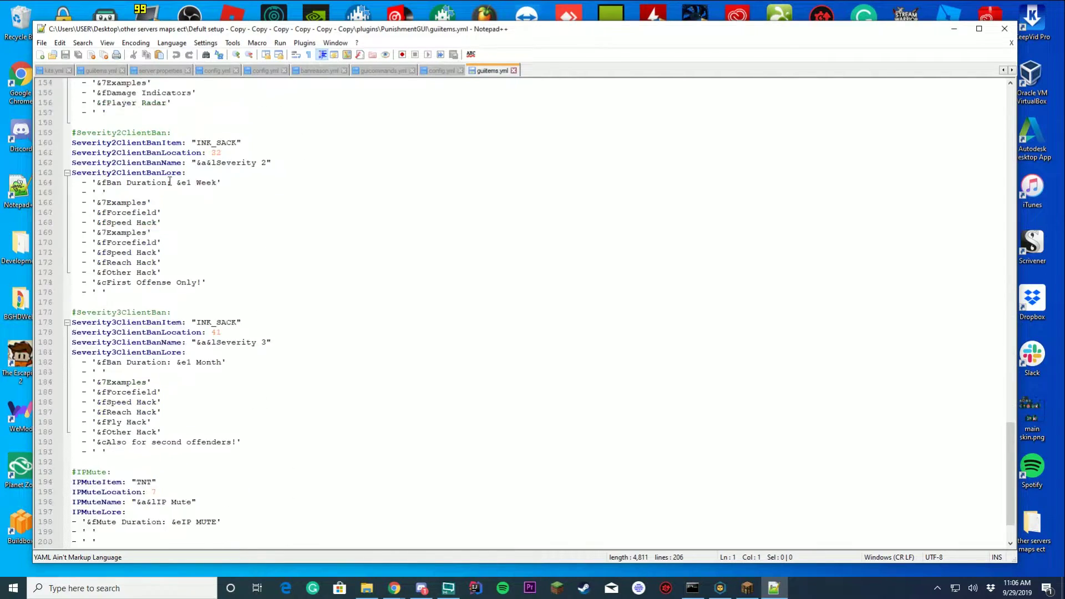
left_click(184, 400)
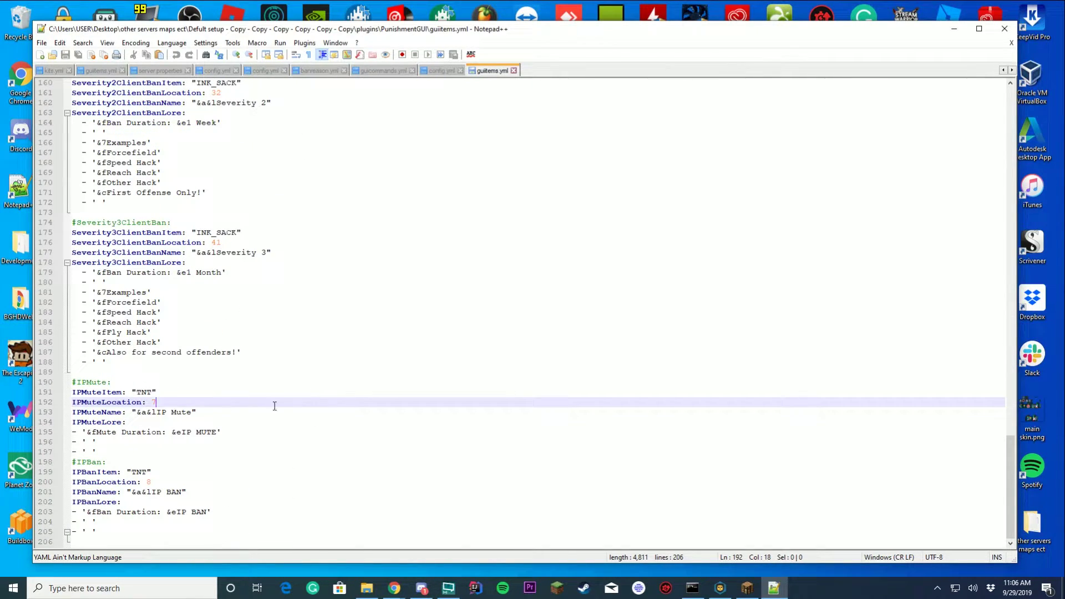
left_click(188, 391)
left_click(207, 411)
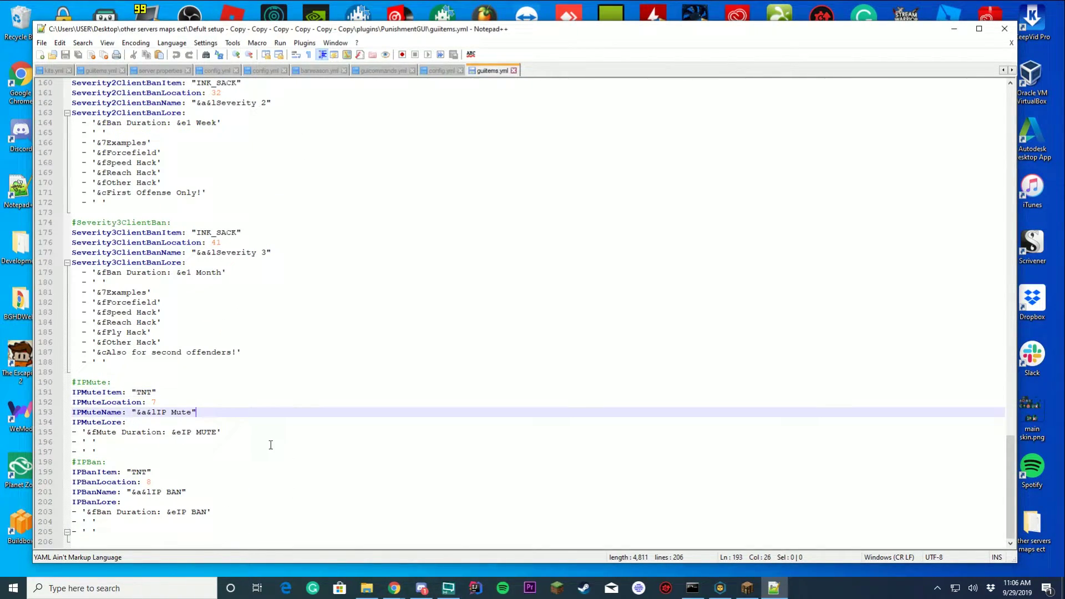
key("Down")
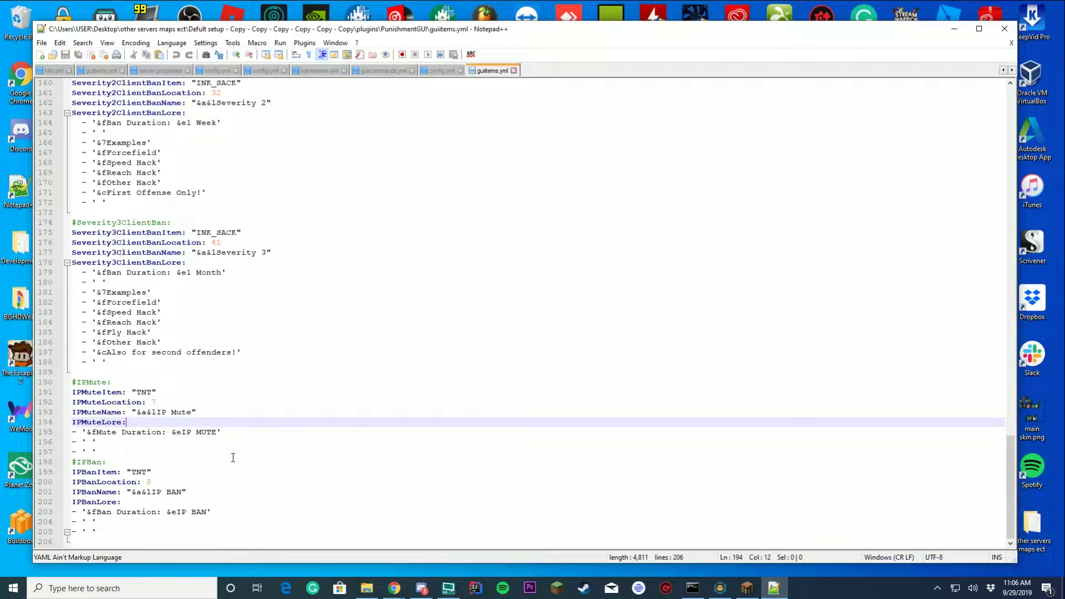
left_click(175, 472)
left_click(228, 497)
scroll(288, 506, "up", 20)
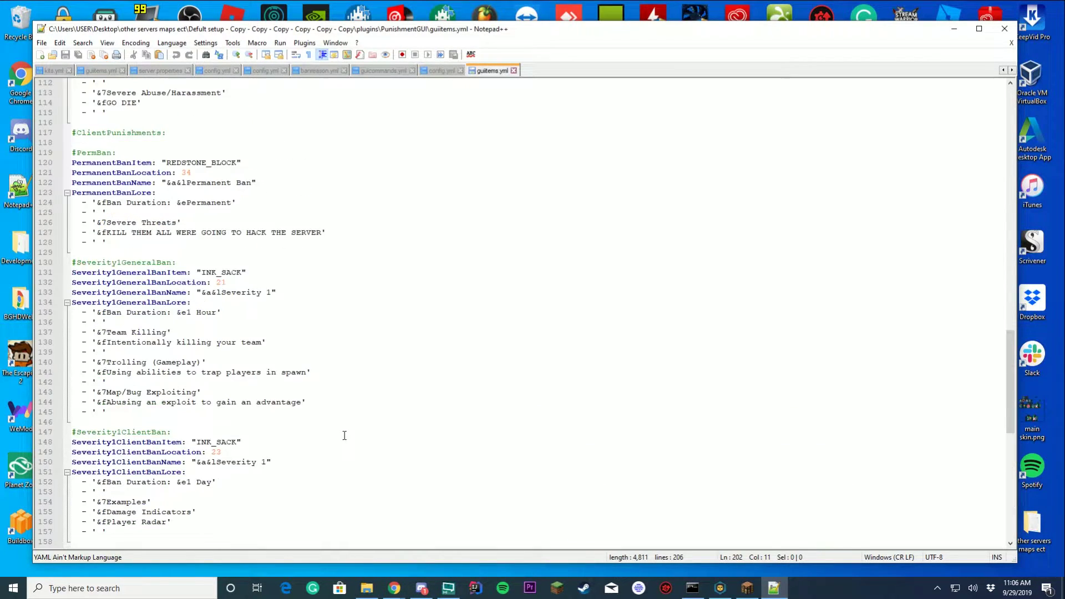
scroll(344, 435, "up", 20)
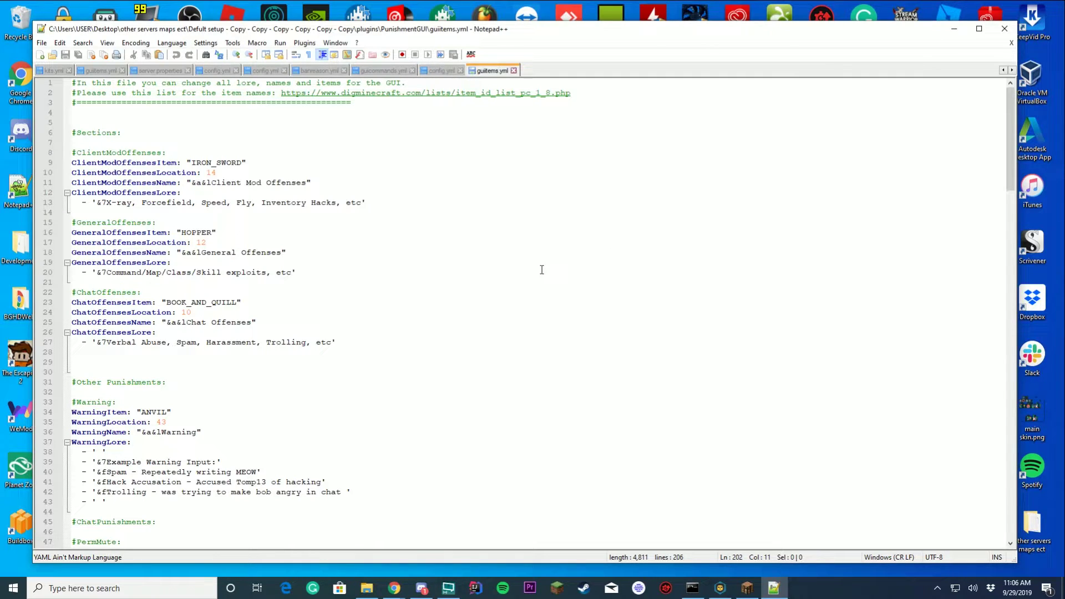
- Cover the item ID URL, General Offenses HOPPER, Severity 2 INK_SACK and Severity 3 slot 37, then close
left_click(298, 245)
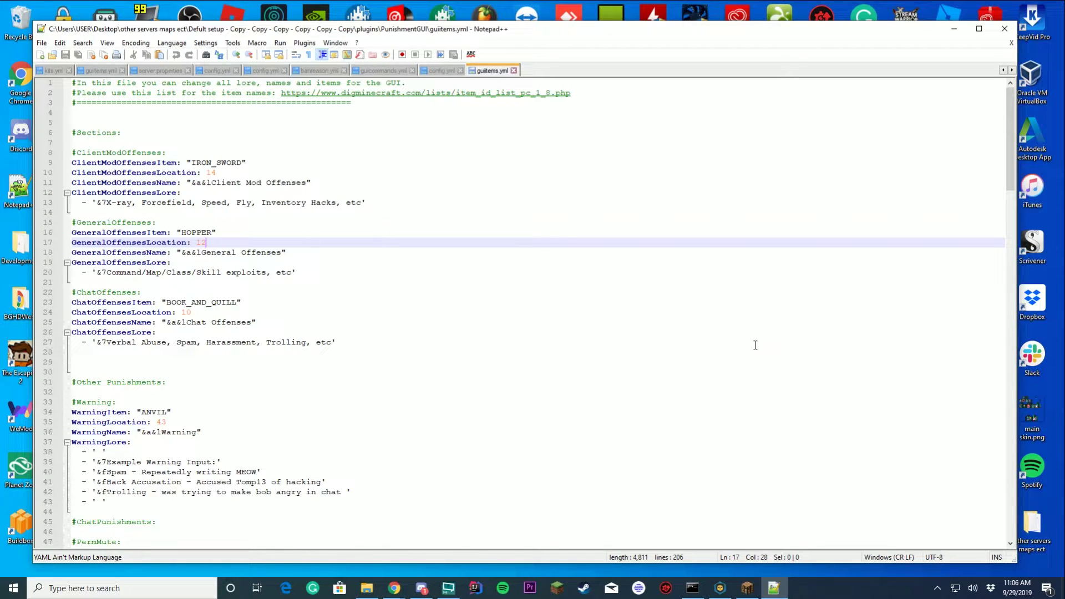
left_click_drag(578, 90, 280, 92)
left_click(302, 133)
left_click(343, 233)
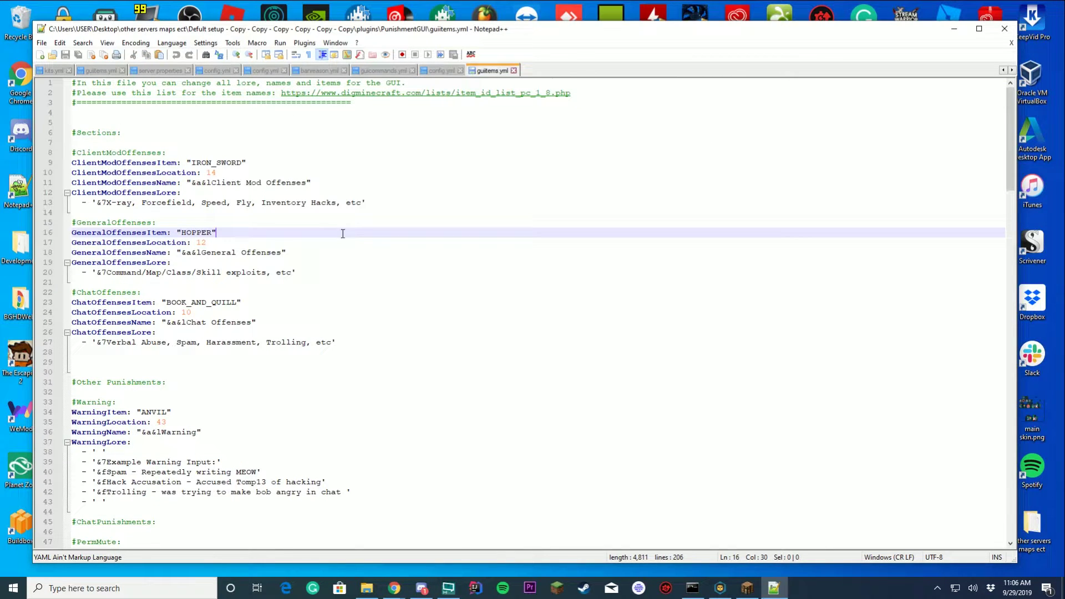
scroll(620, 287, "down", 20)
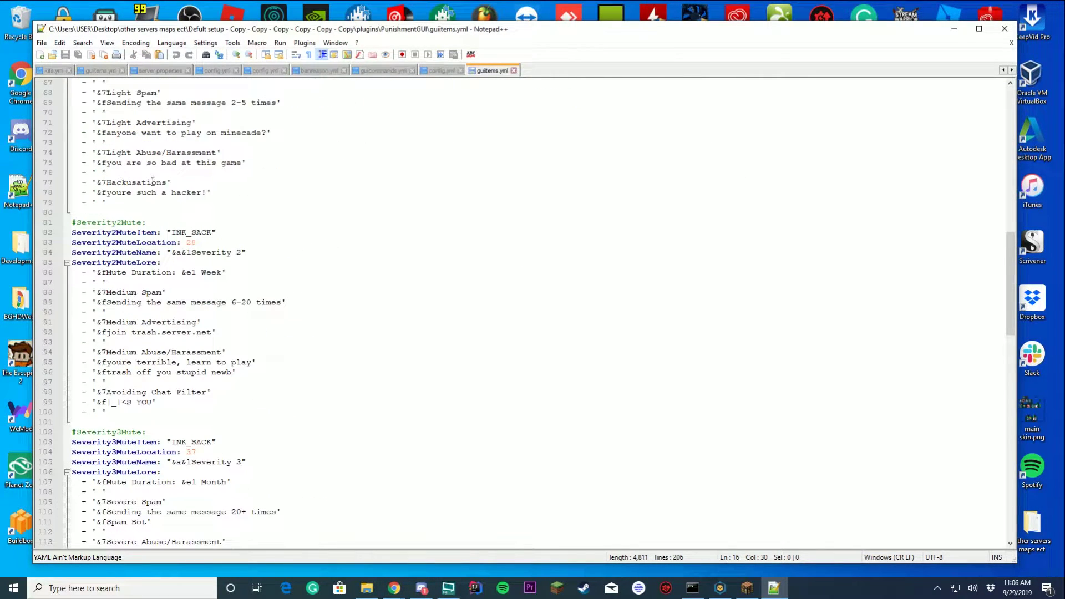
double_click(196, 232)
left_click(294, 232)
scroll(398, 249, "down", 6)
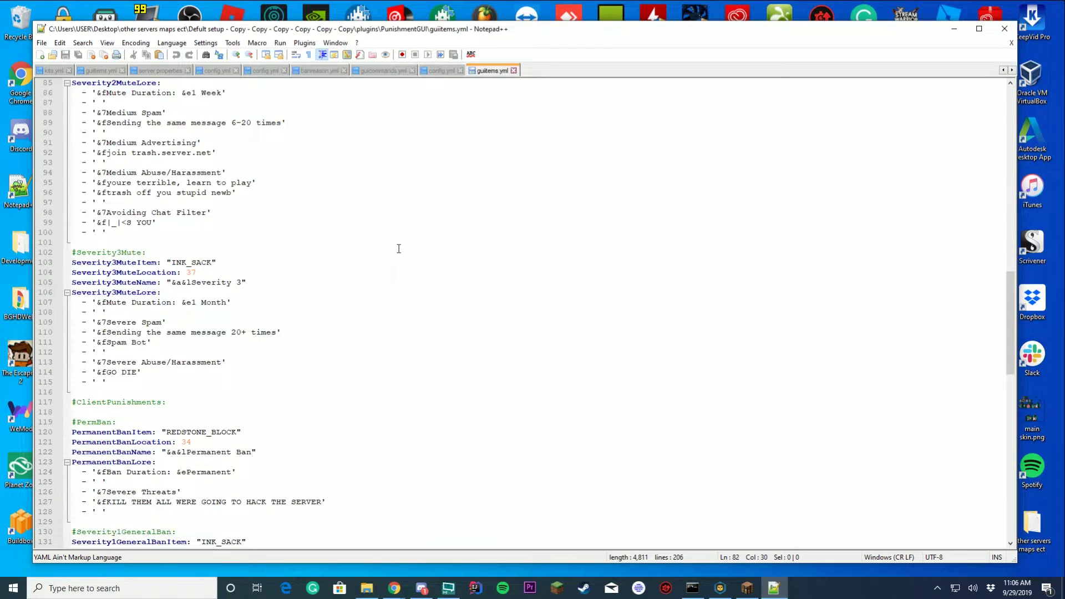
double_click(191, 272)
left_click(356, 286)
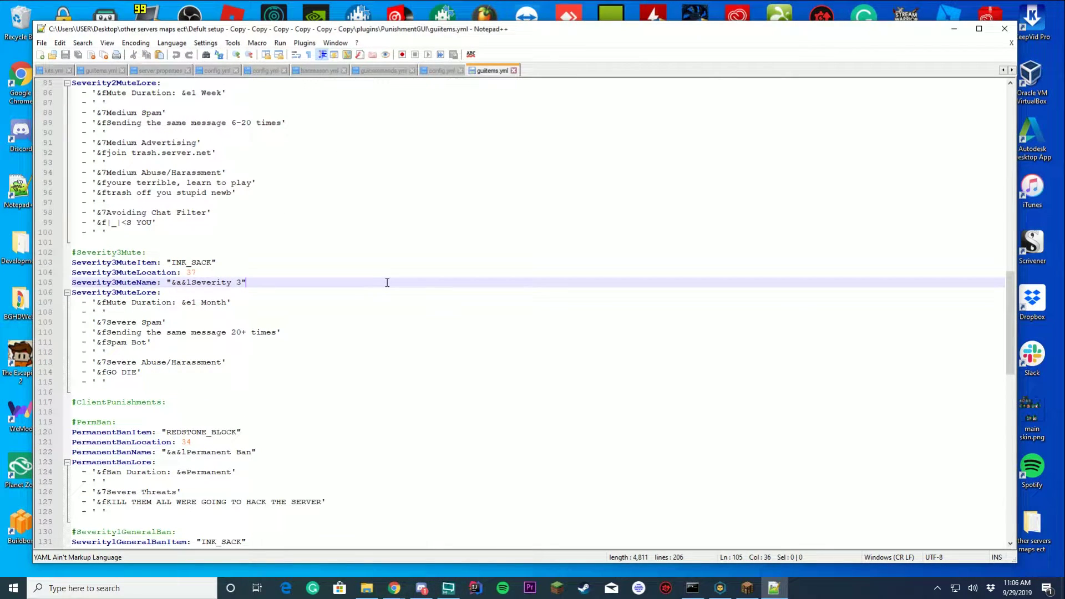
scroll(387, 282, "up", 20)
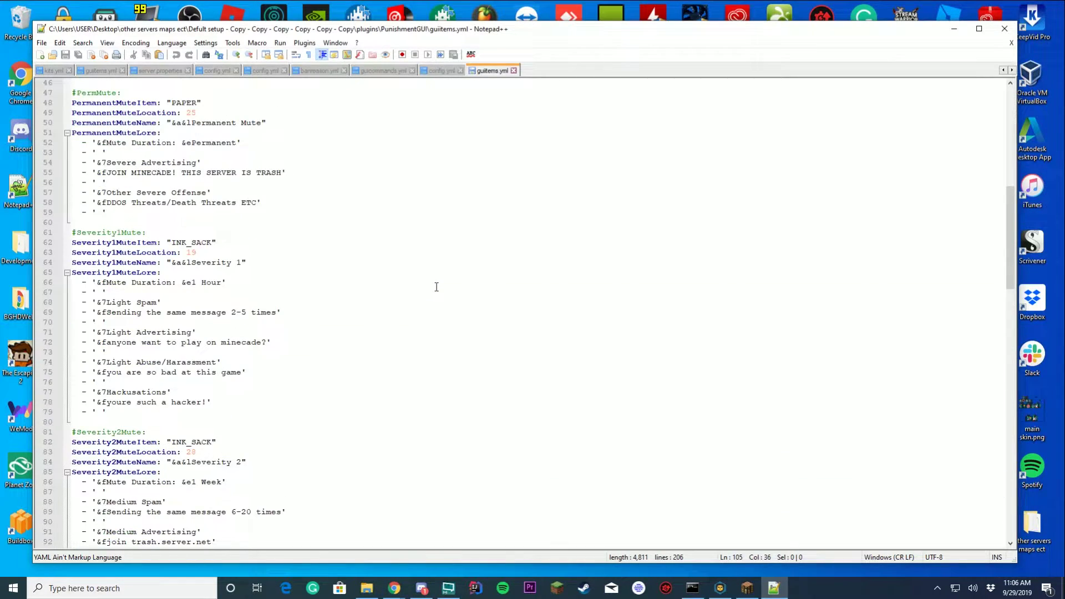
left_click(1004, 28)
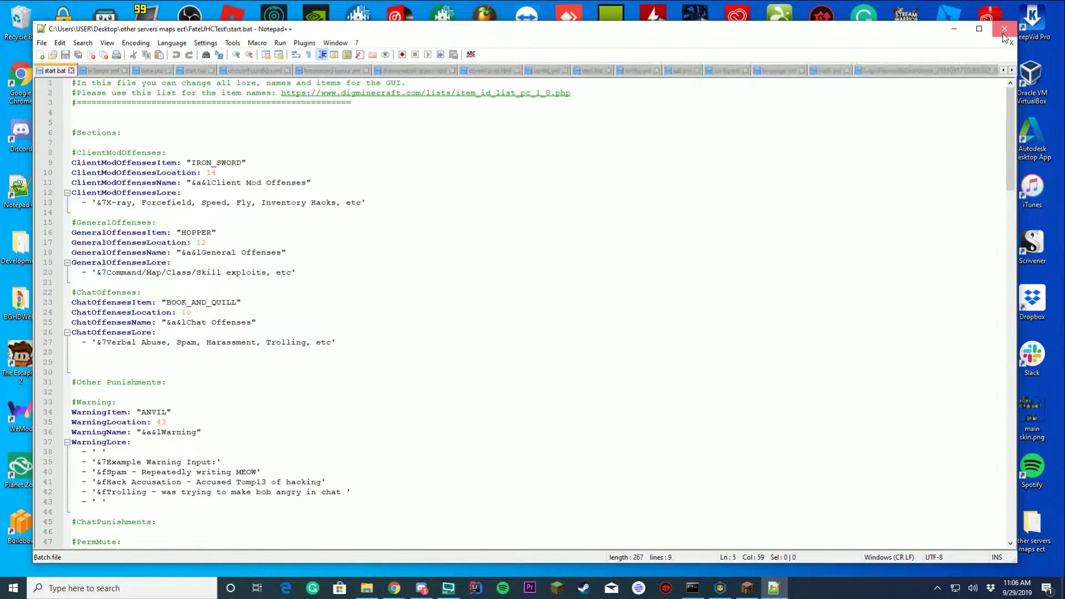
left_click(710, 184)
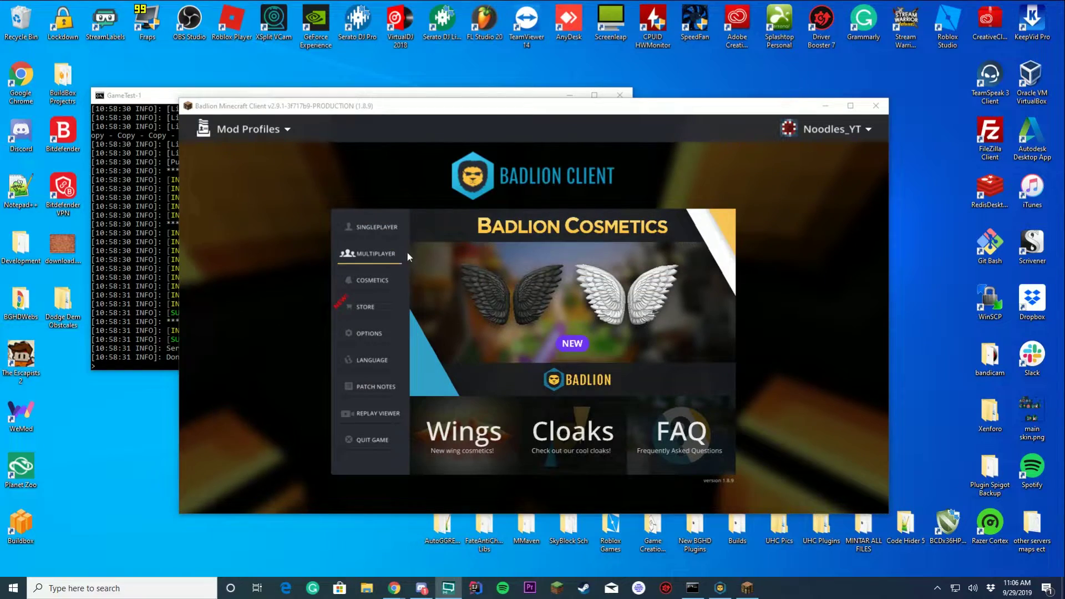
left_click(407, 251)
double_click(467, 247)
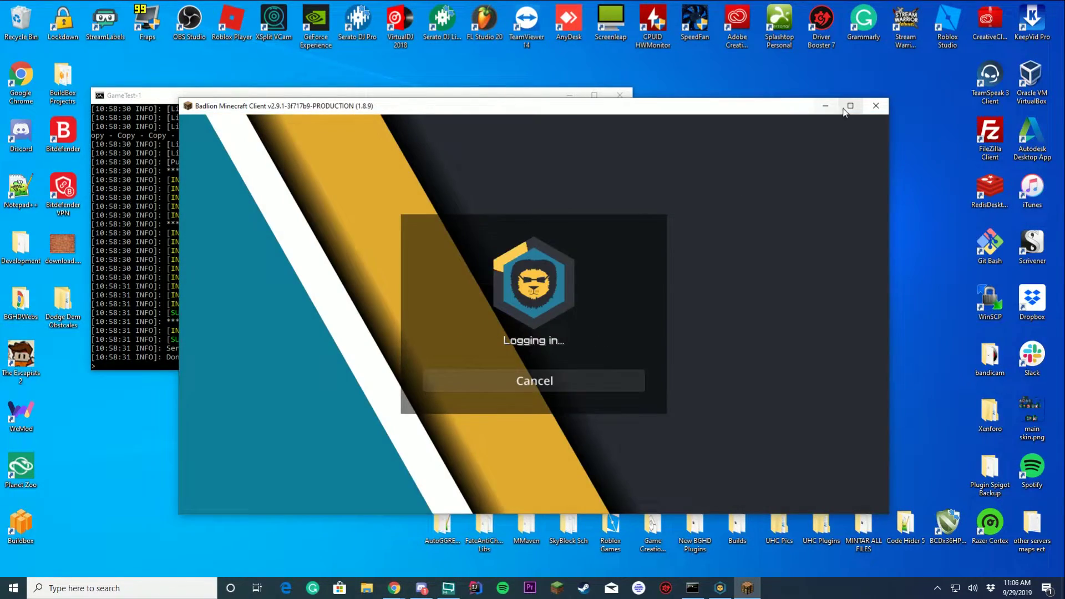
left_click(850, 105)
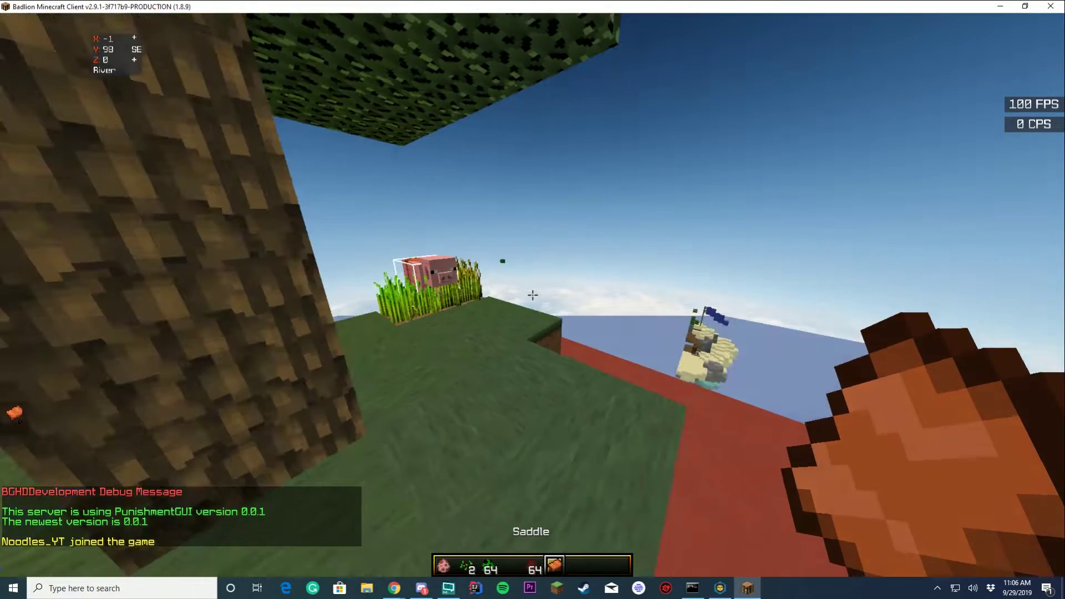
key("slash")
type("pun")
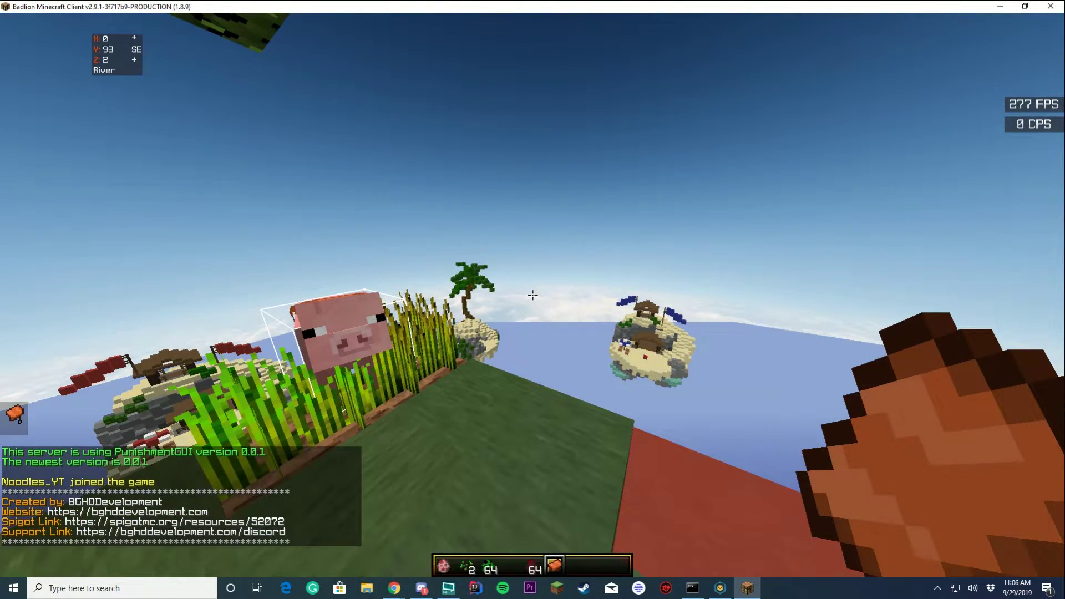
type("s")
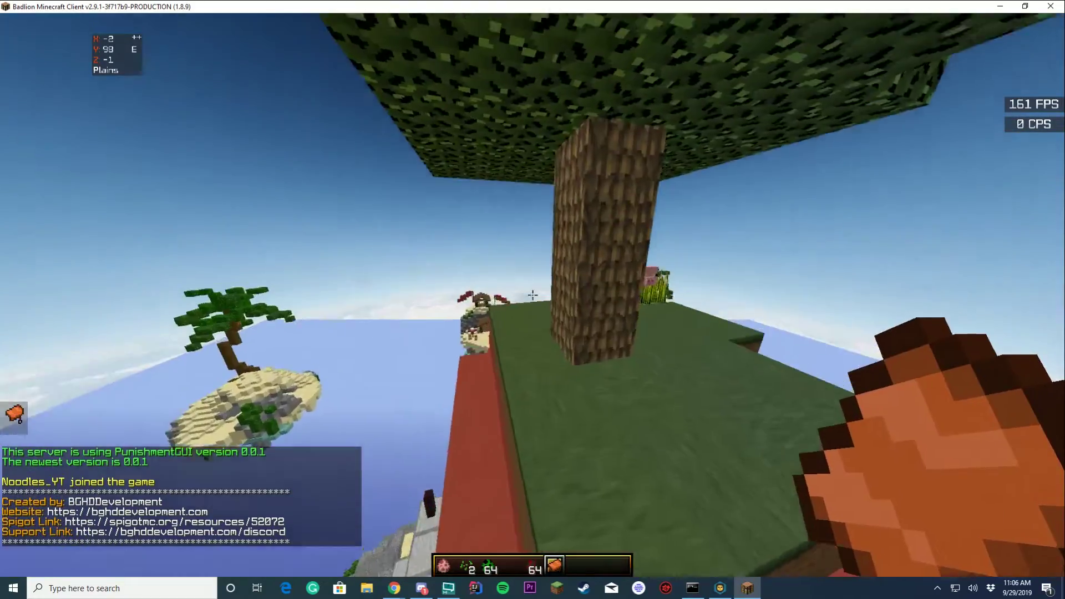
type("w")
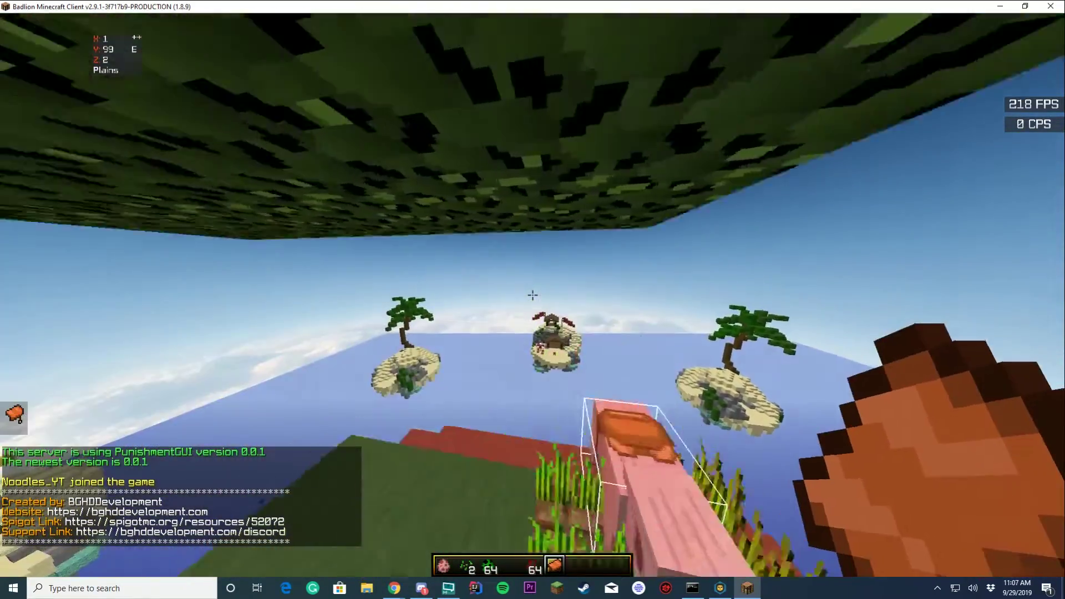
type("w")
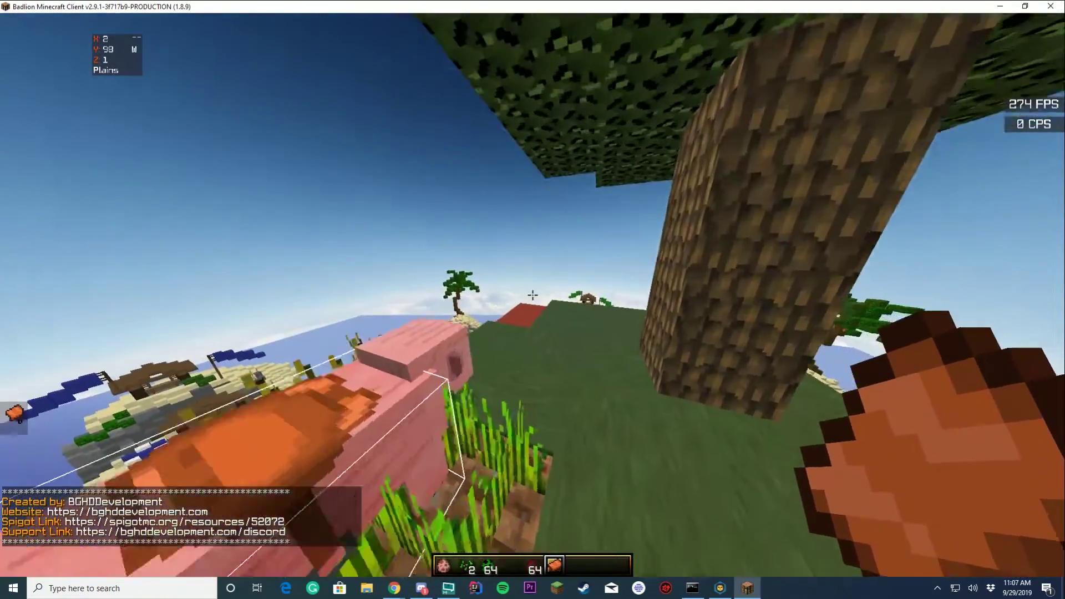
type("w")
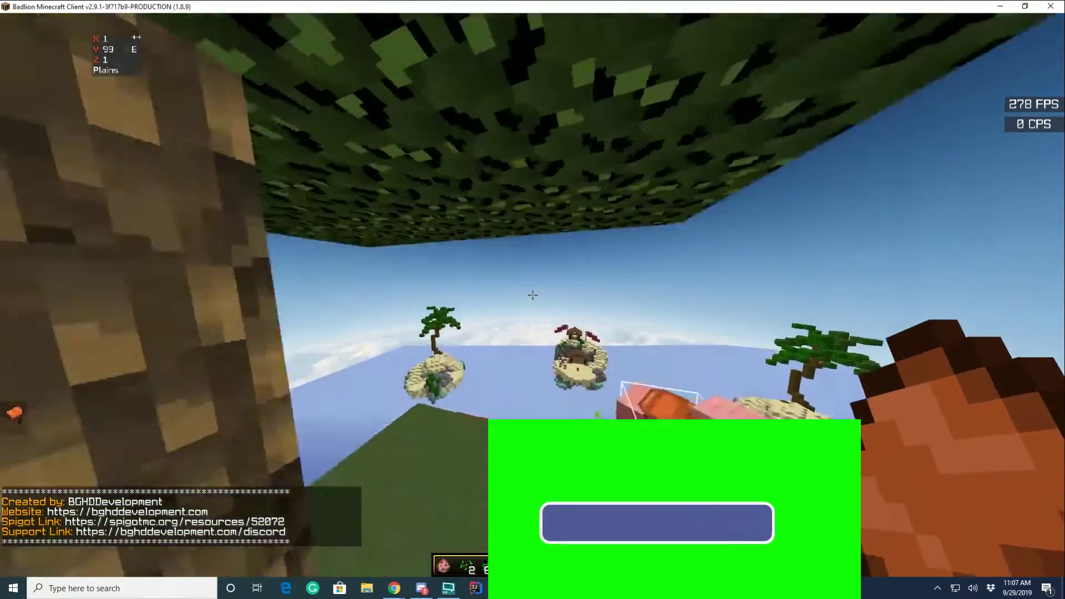
type("w")
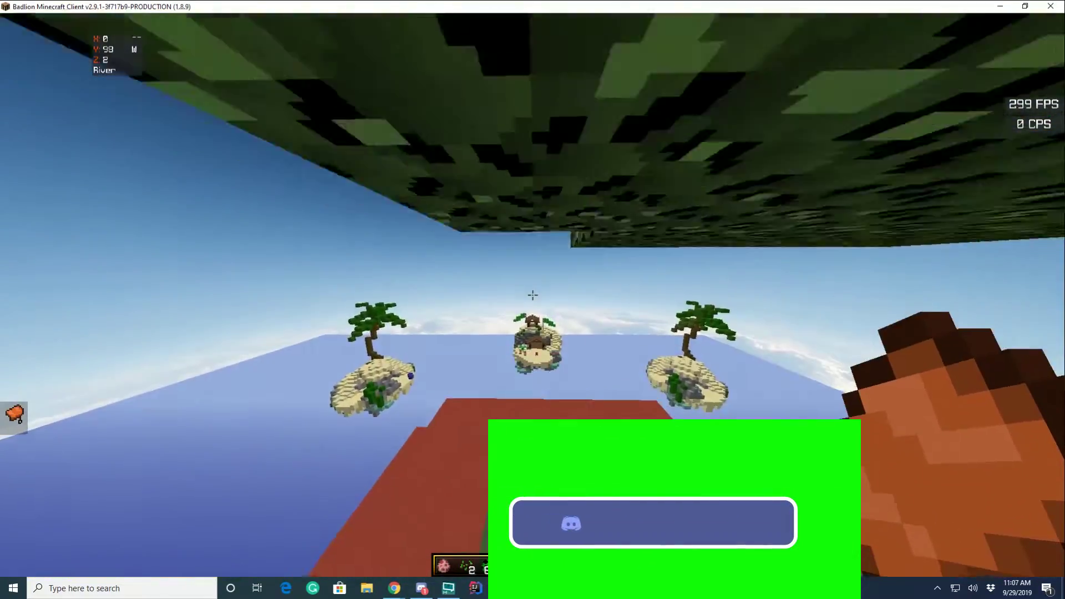
type("w")
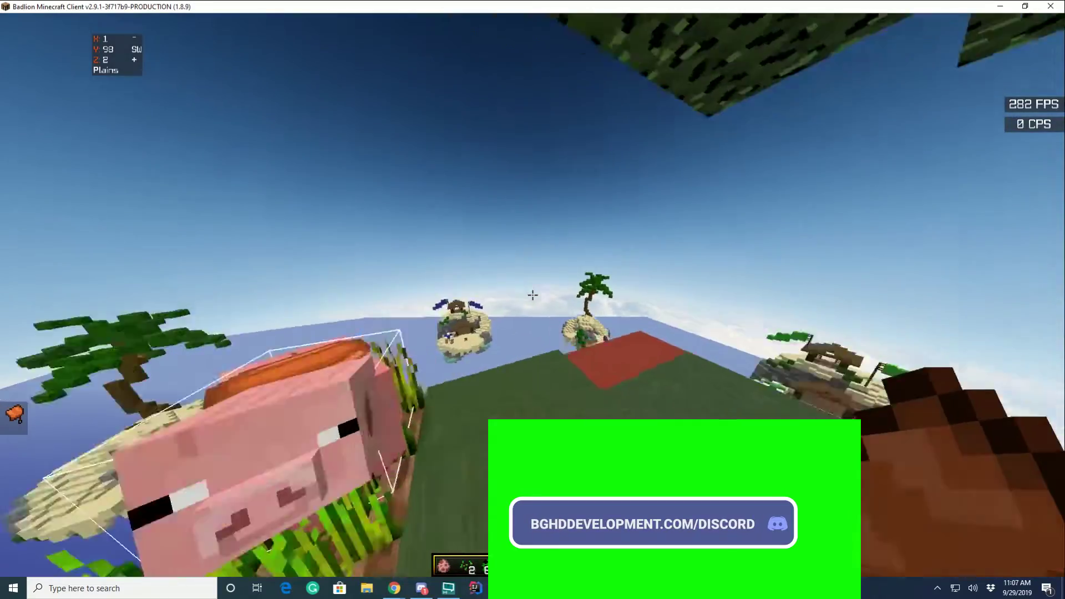
type("w")
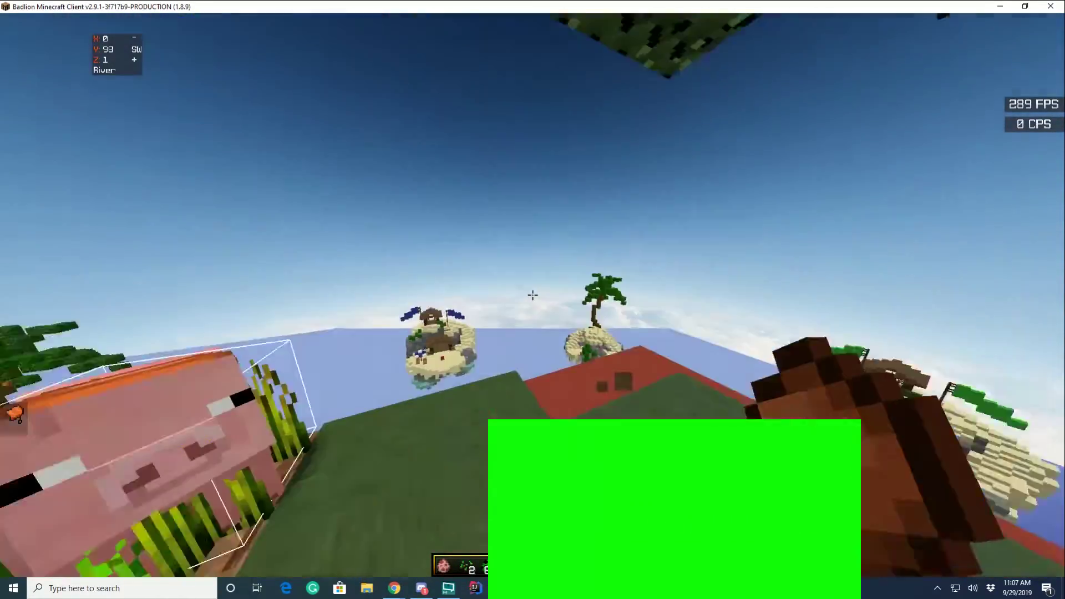
type("e")
left_click(633, 378)
key("e")
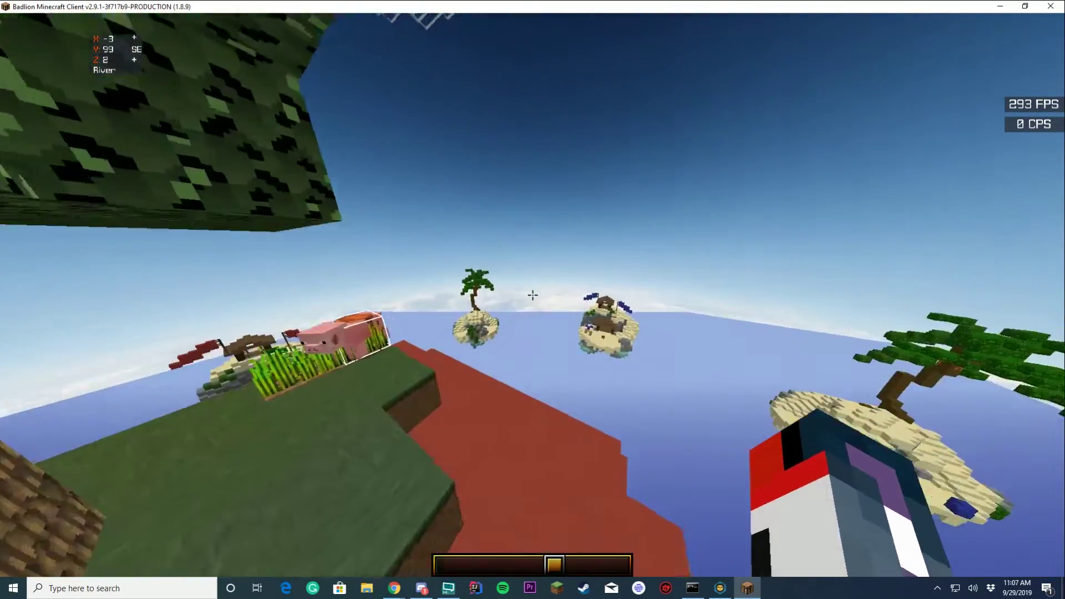
key("w")
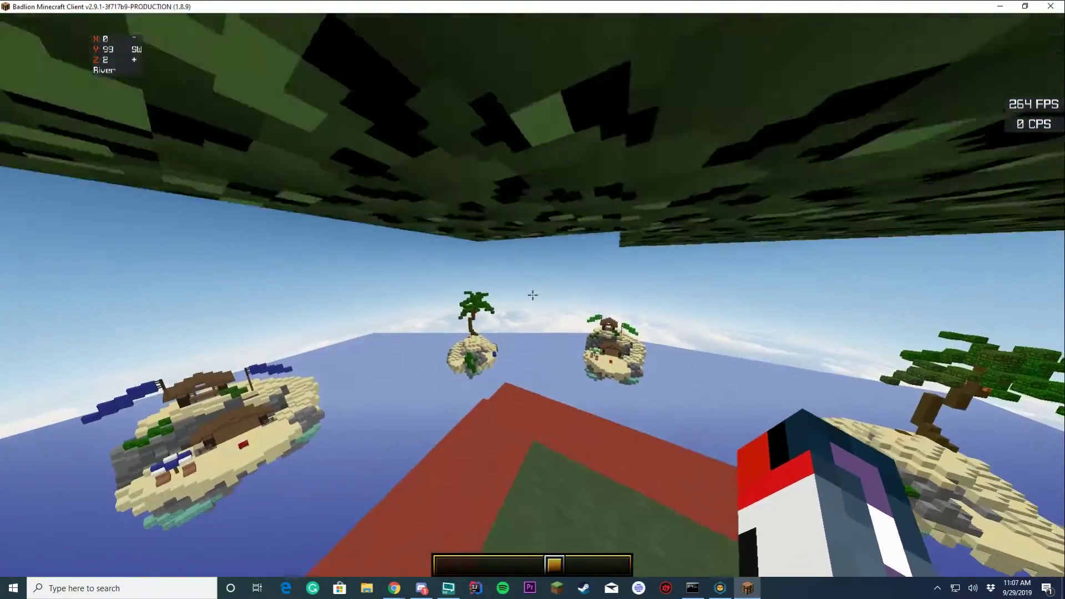
key("w")
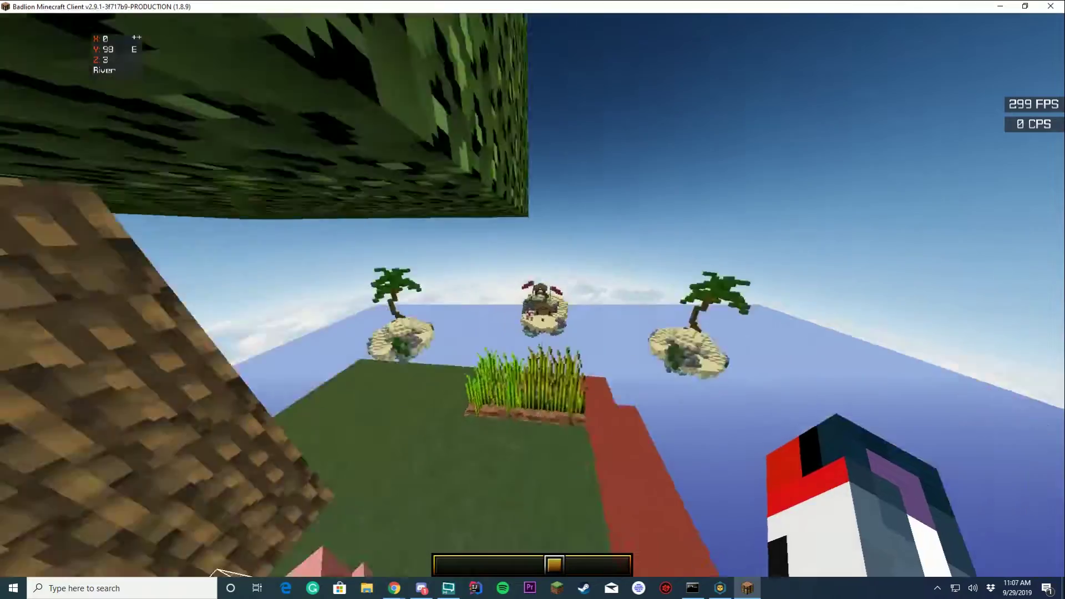
key("w")
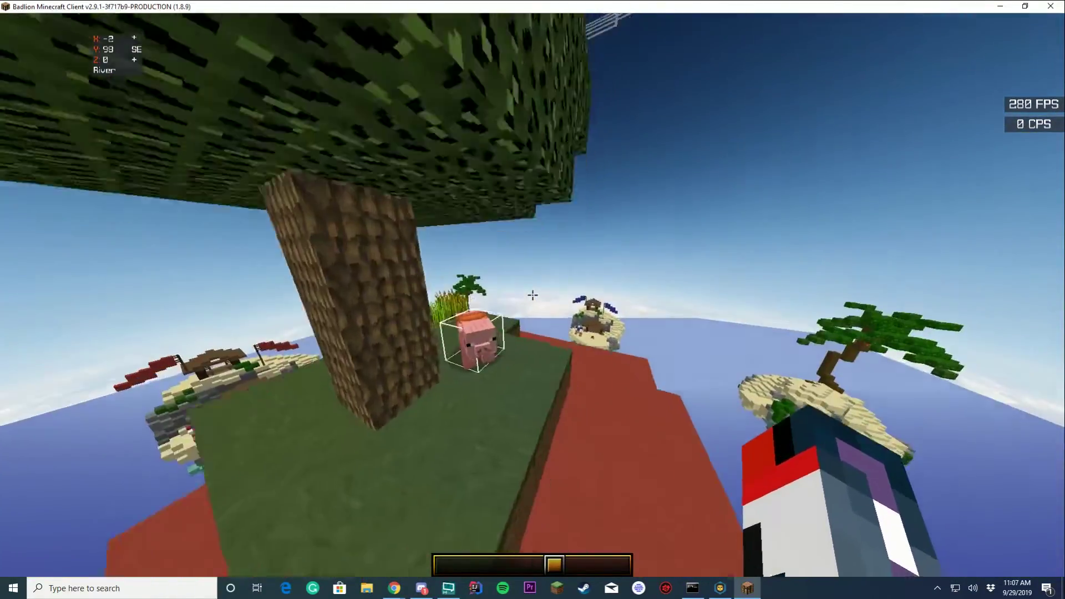
key("w")
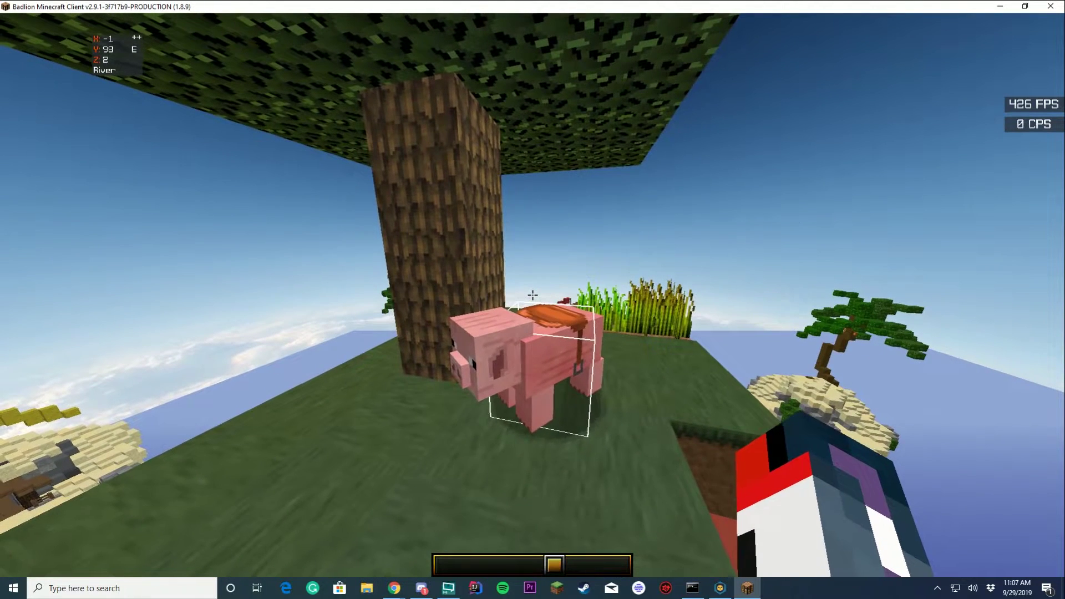
- Run /punishmentguireload in chat to reload the config, then walk across the island
key("slash")
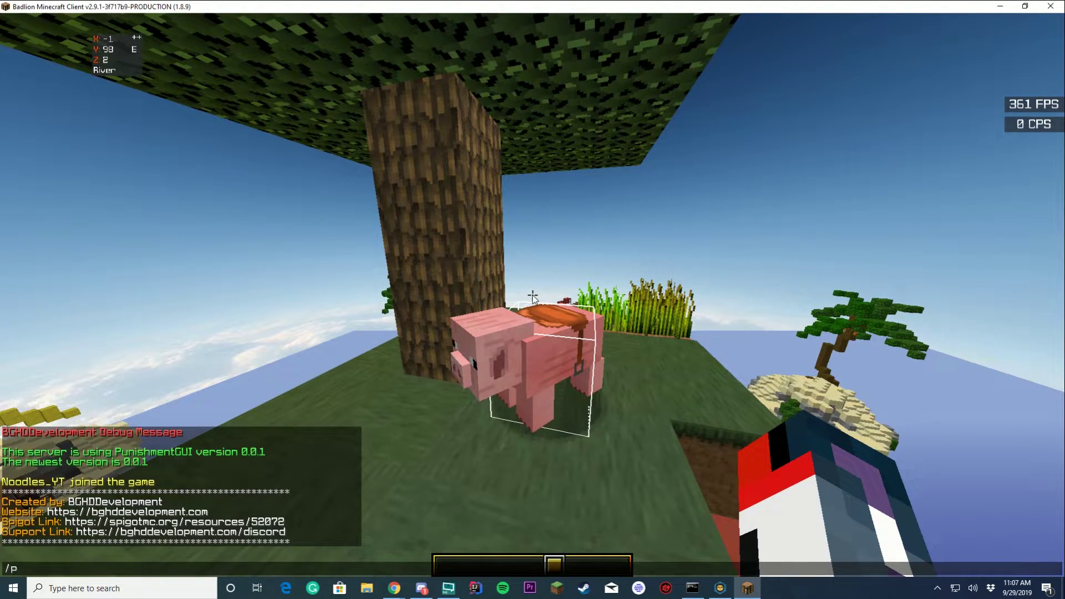
type("punishmentguiore")
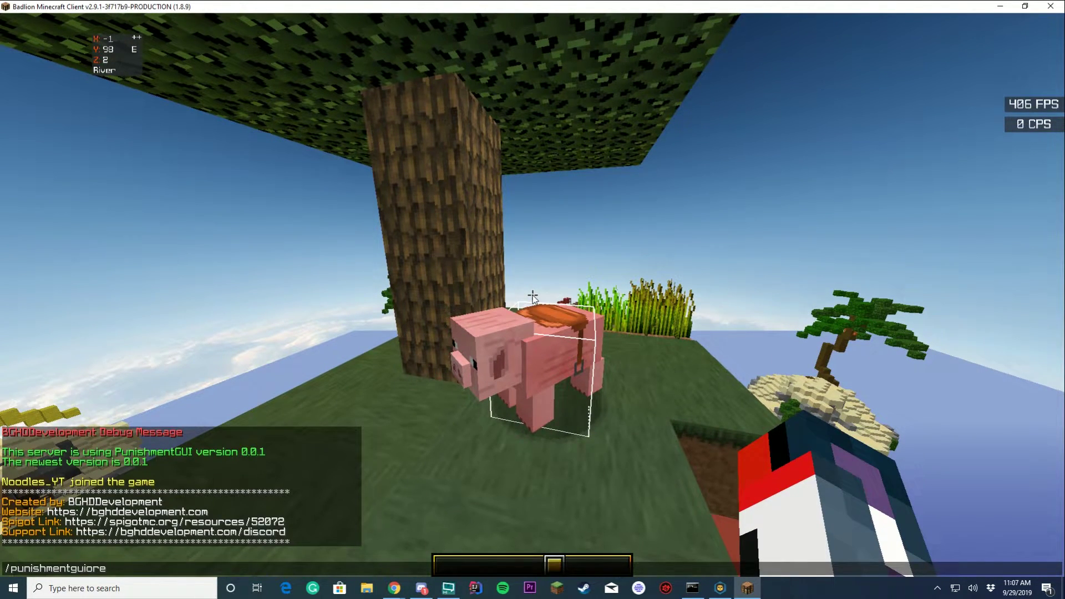
key("Return")
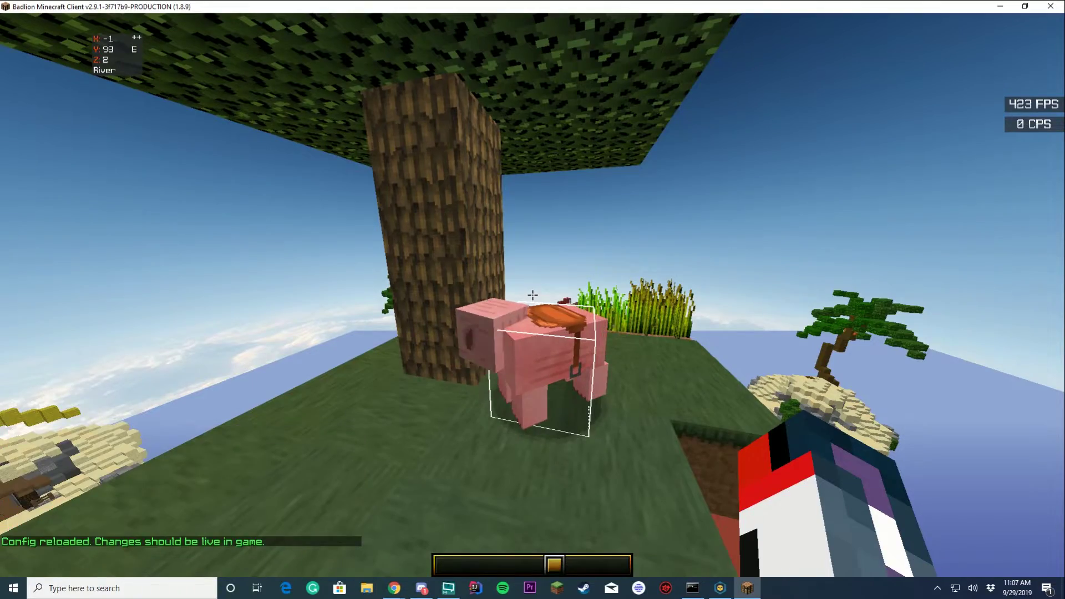
key("w")
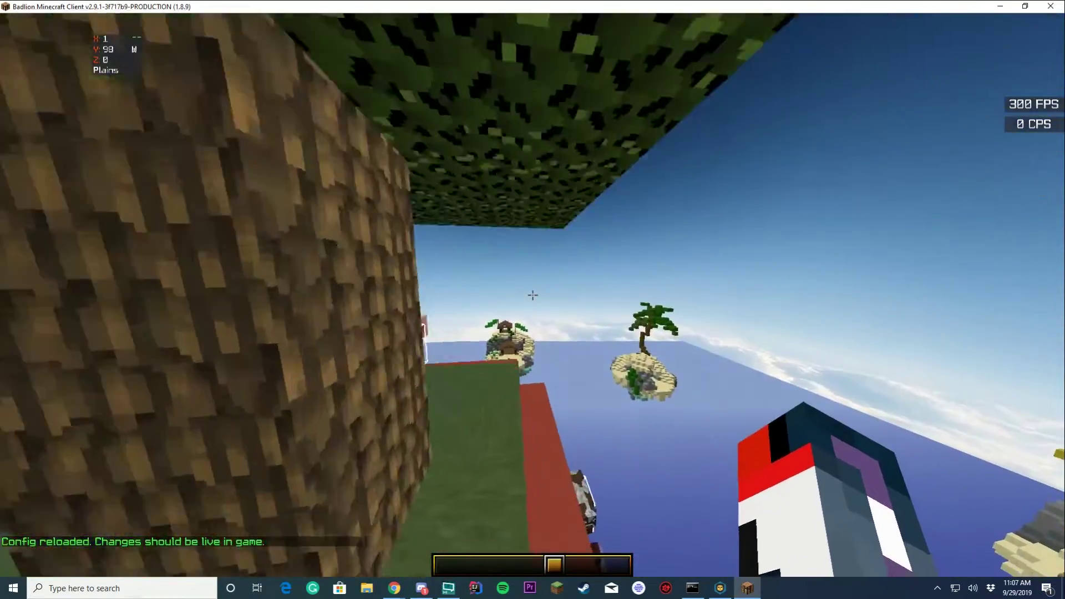
key("w")
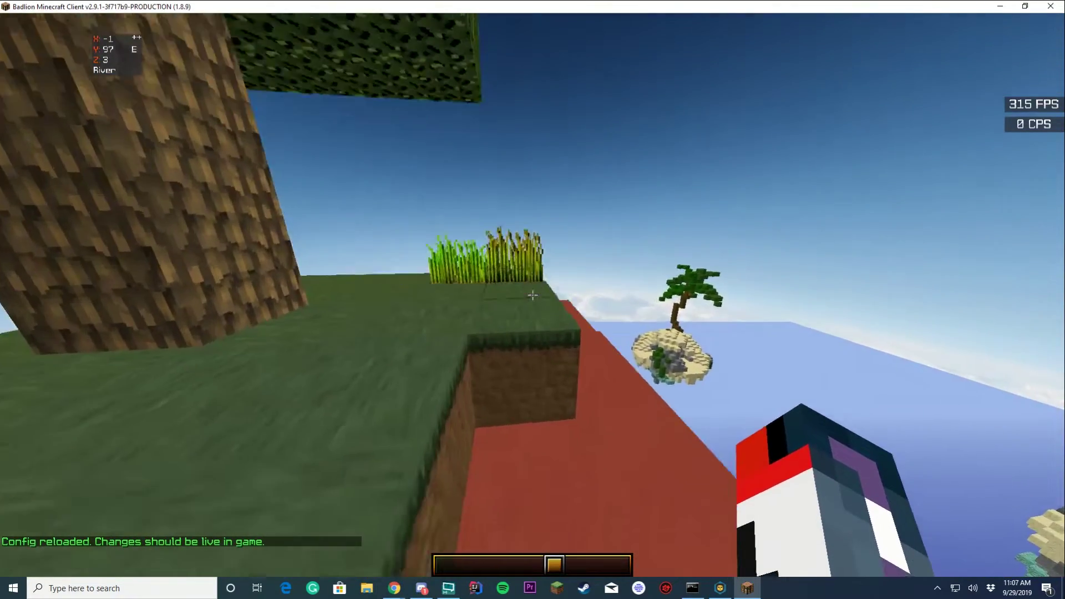
- Recall the last command, trim it to /punish and run it with no player name
key("t")
key("Up")
key("BackSpace")
key("BackSpace")
key("BackSpace")
key("BackSpace")
key("BackSpace")
key("BackSpace")
key("BackSpace")
key("BackSpace")
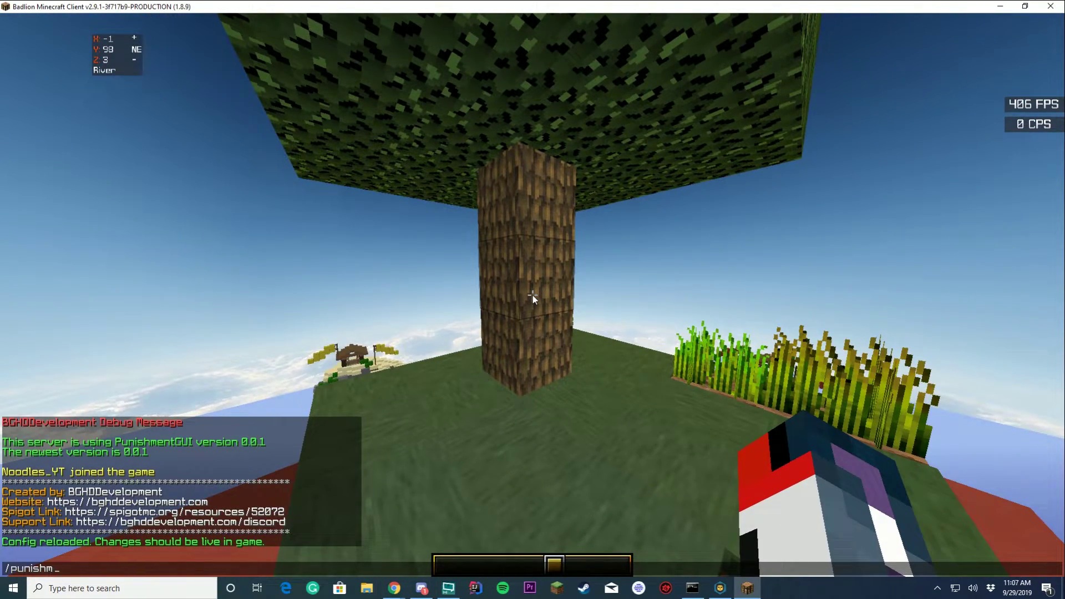
type("h")
key("Return")
- Run /punish on the target player and apply Permanent Ban from the Punishments GUI
key("w")
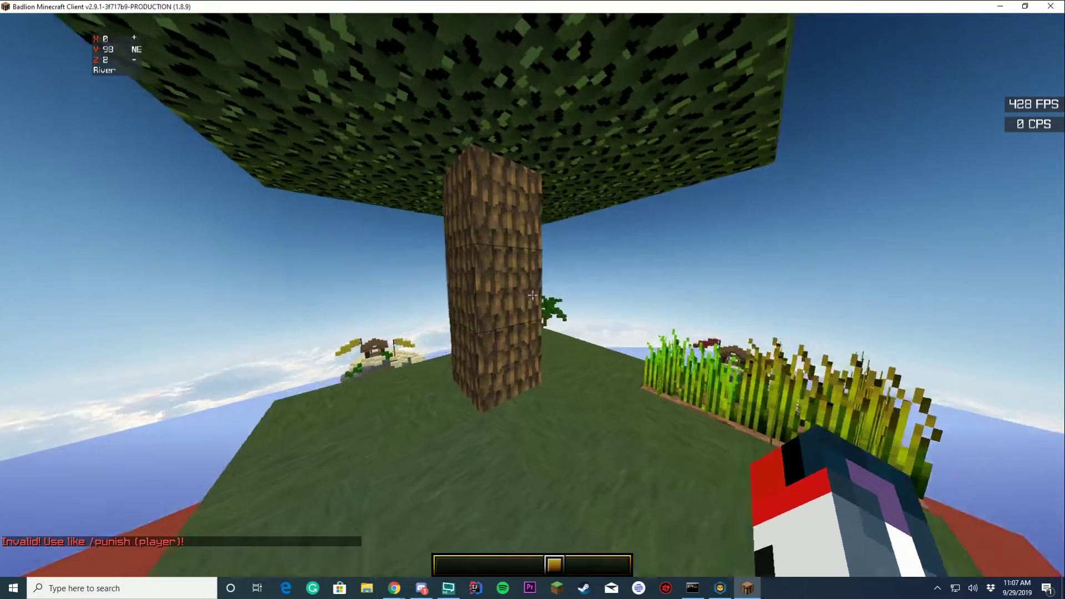
key("t")
key("Return")
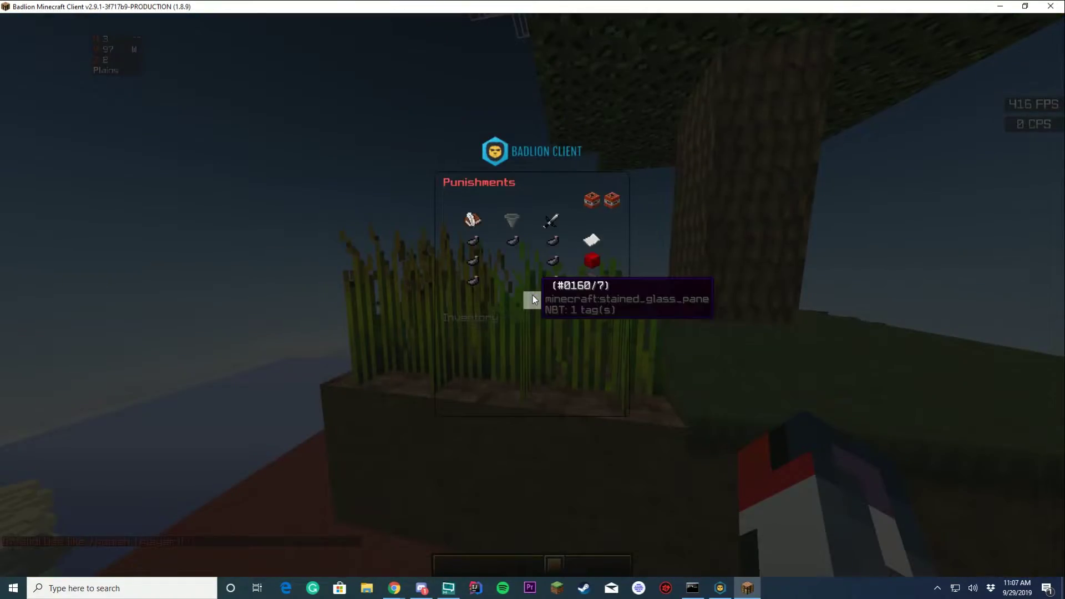
left_click(589, 241)
- Check chat for the confirmation that the target was silently banned forever for Permanent Ban
key("t")
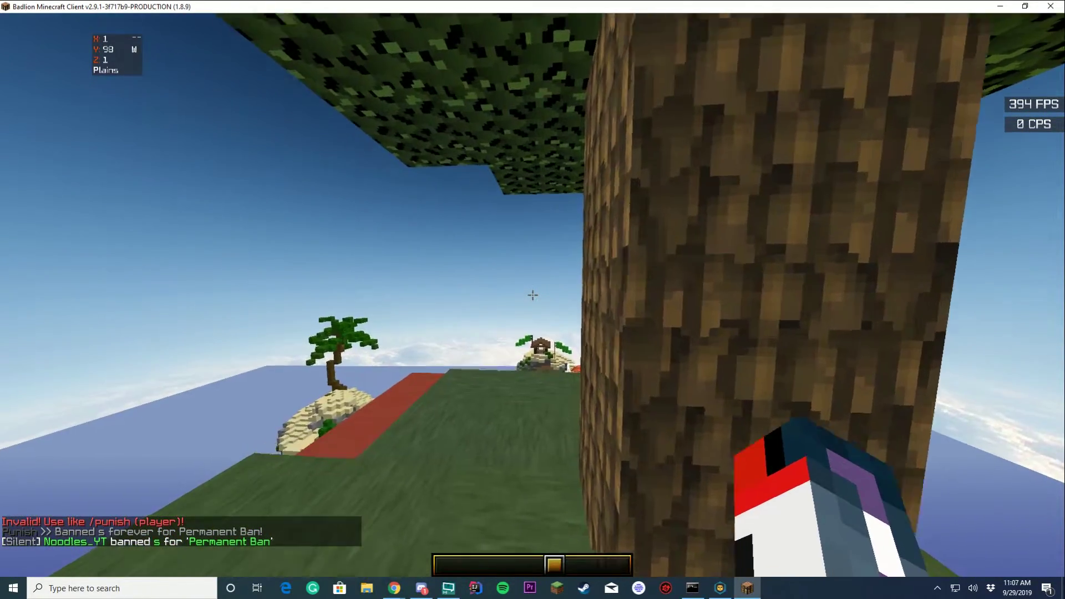
key("t")
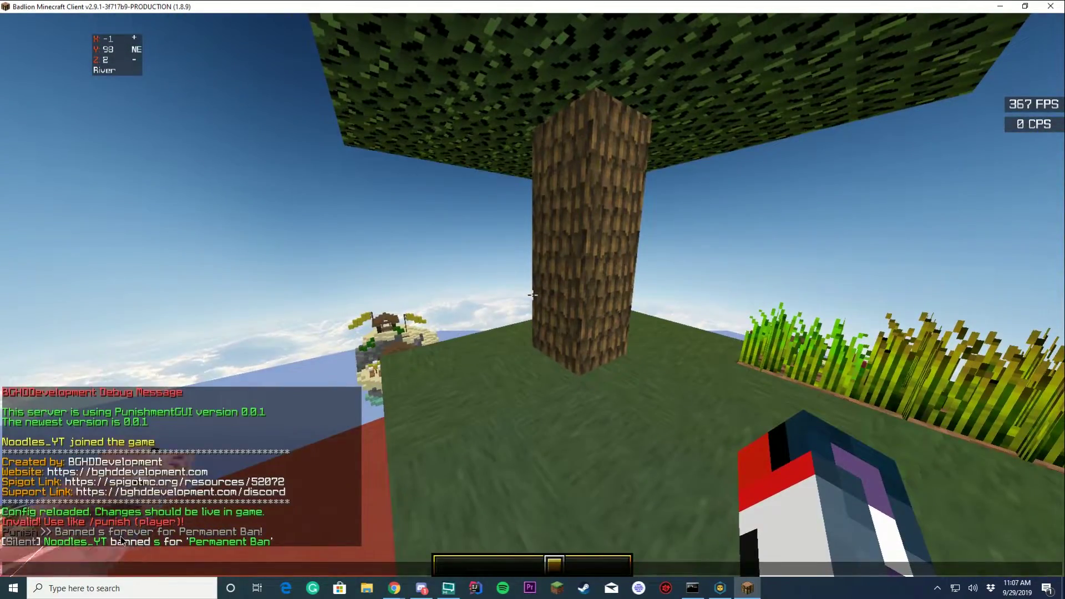
key("Escape")
key("w")
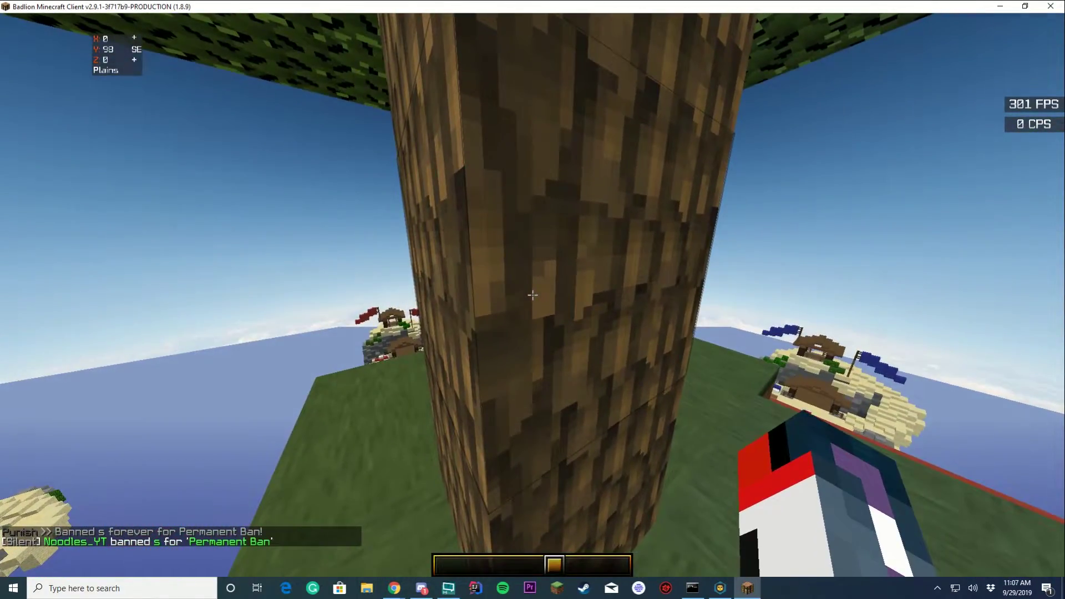
key("w")
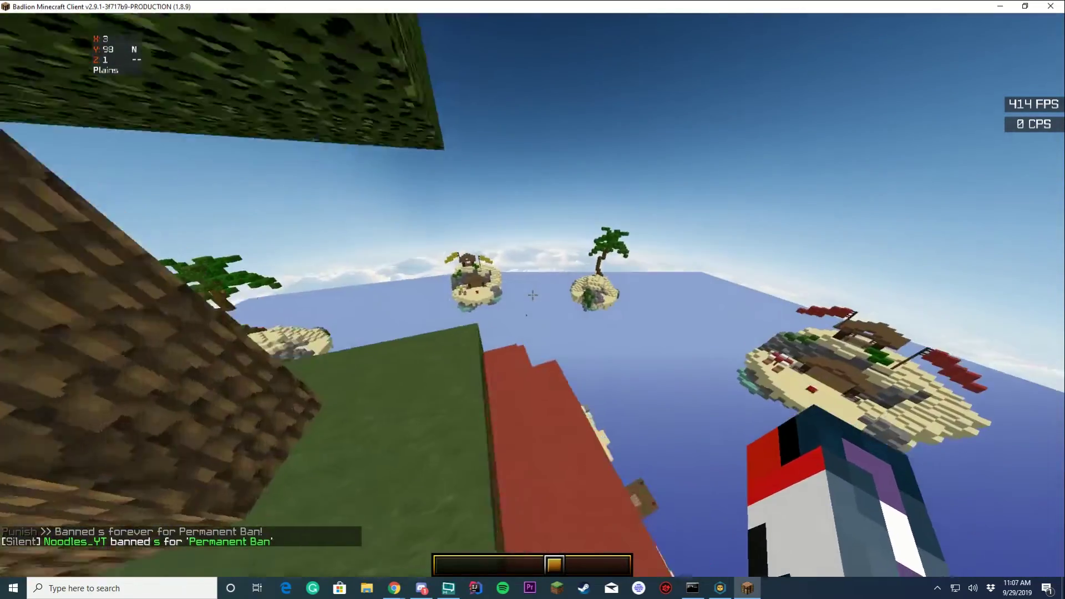
key("w")
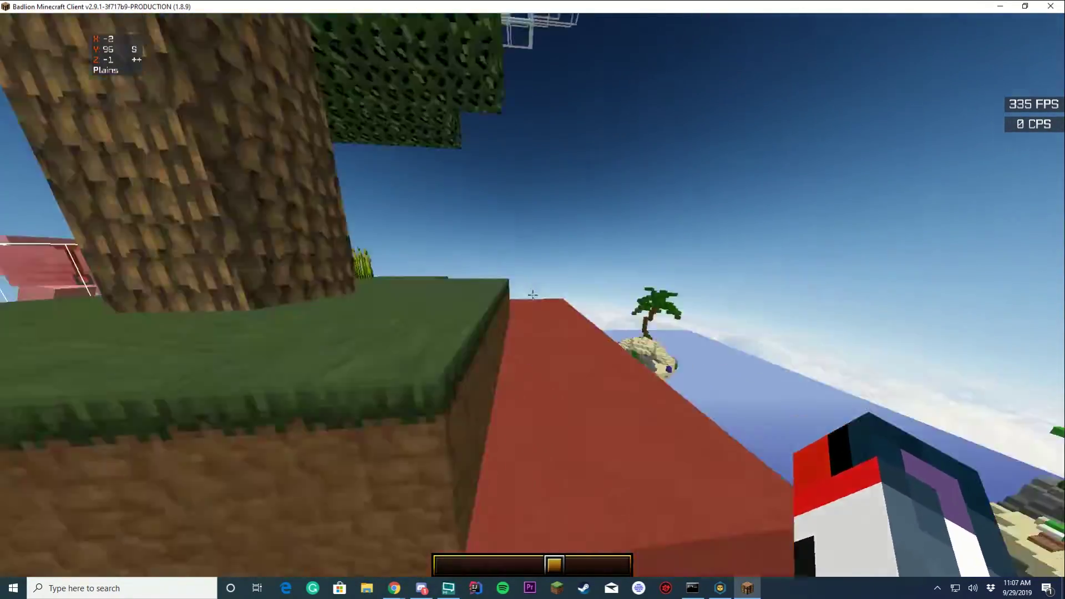
key("t")
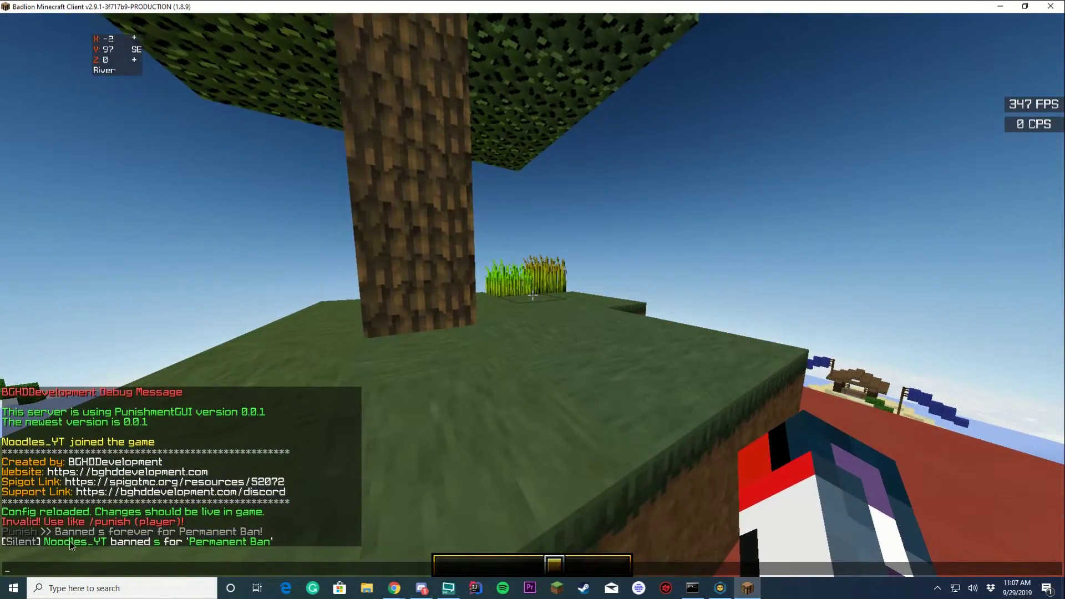
key("Escape")
- Move around the island, recheck the chat, and begin another punish command
key("w")
key("t")
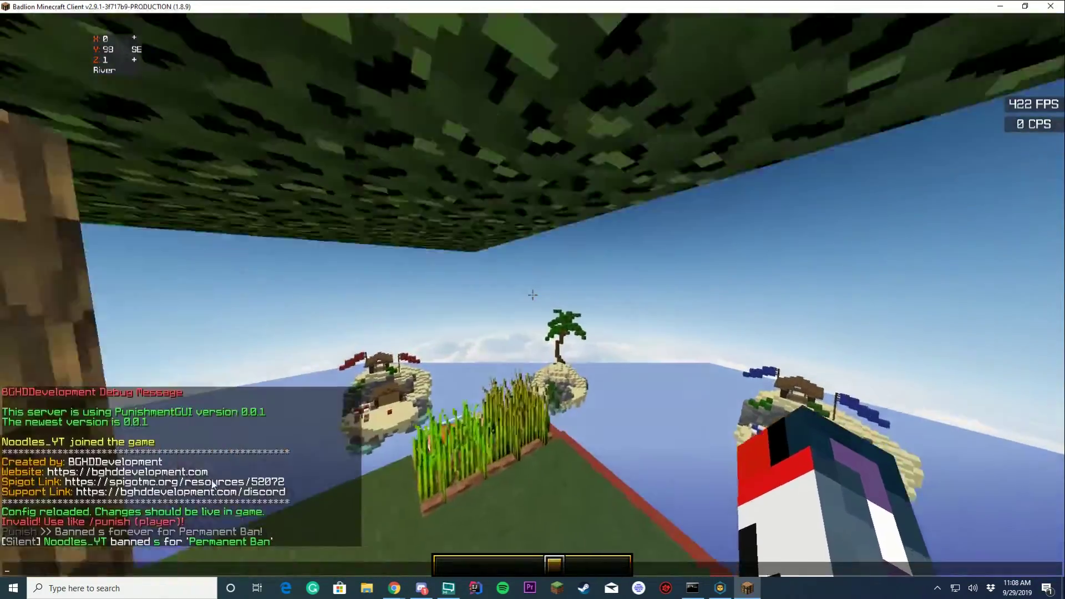
key("Escape")
key("w")
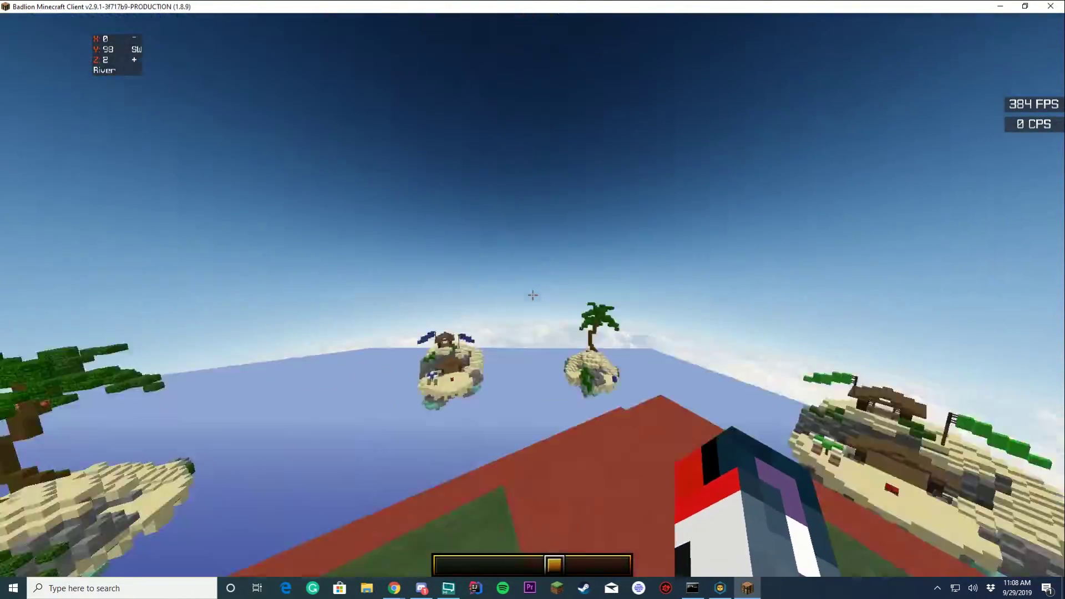
key("w")
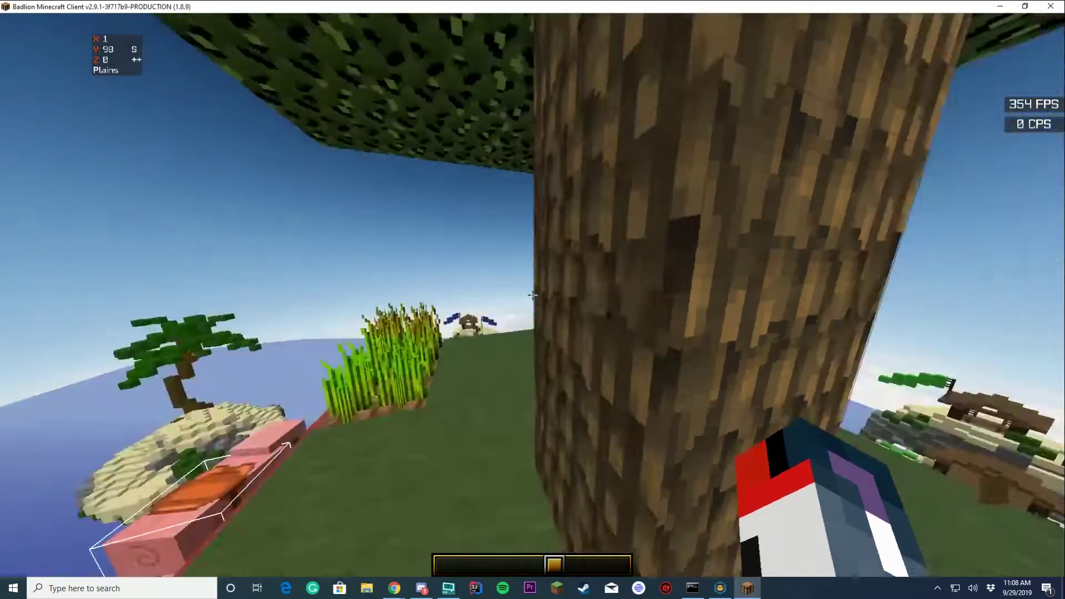
key("w")
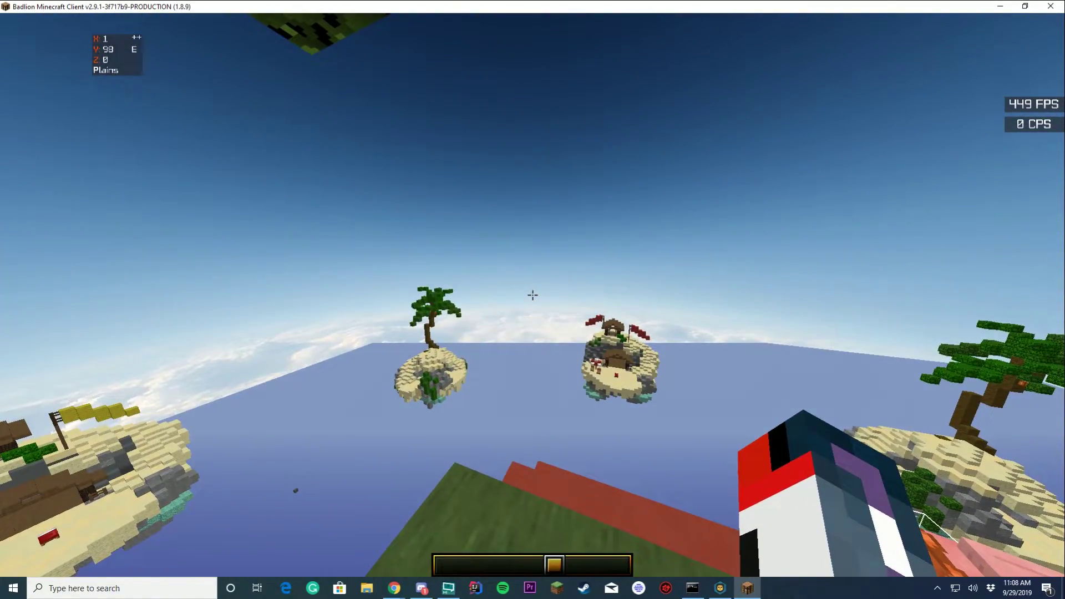
key("w")
key("t")
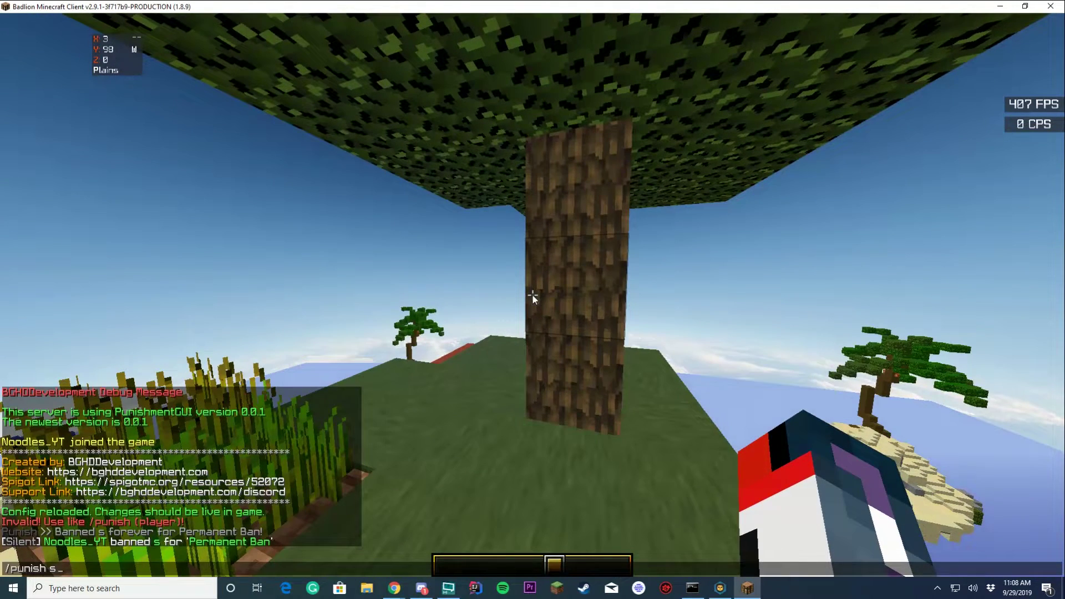